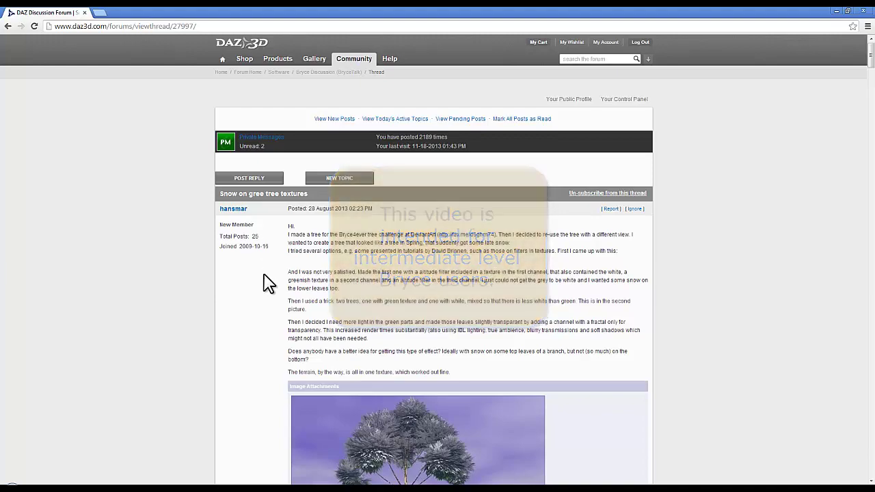
- Read through the forum thread on snowy tree textures, examining the example renders, the specular light setup and the material settings
{"action": "scroll", "coordinate": [269, 283], "scroll_direction": "down", "scroll_amount": 10}
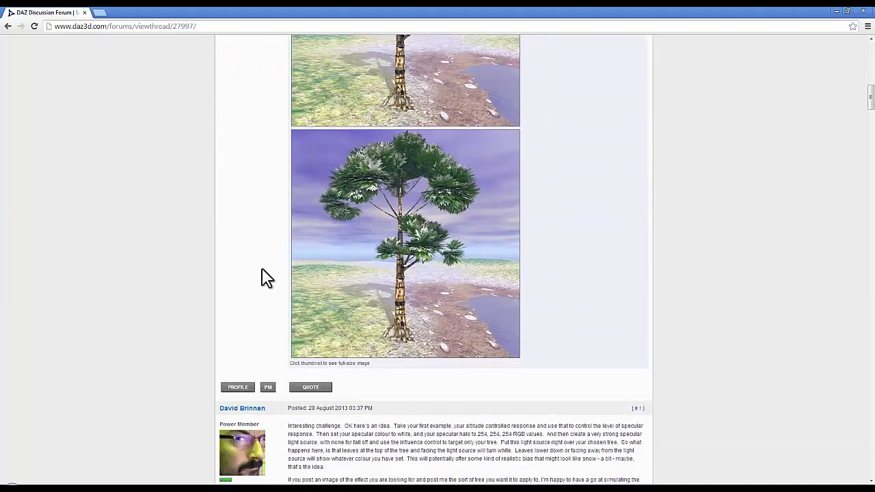
{"action": "scroll", "coordinate": [266, 278], "scroll_direction": "down", "scroll_amount": 5}
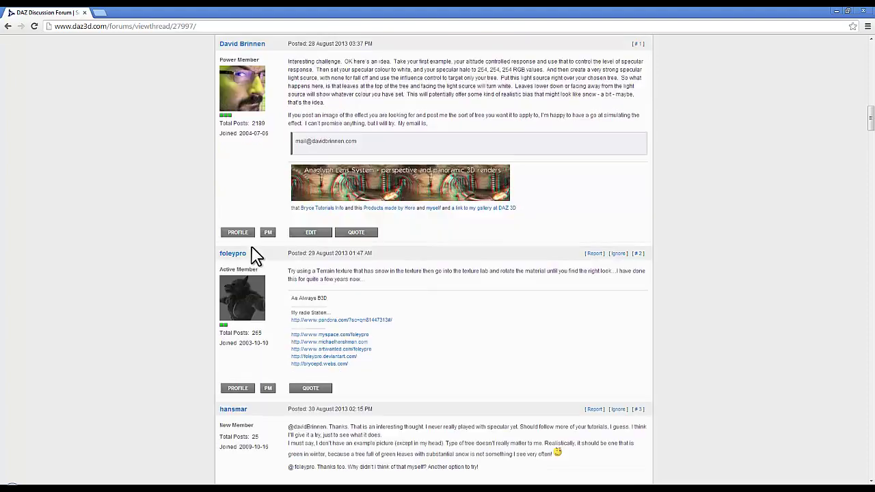
{"action": "scroll", "coordinate": [255, 255], "scroll_direction": "down", "scroll_amount": 8}
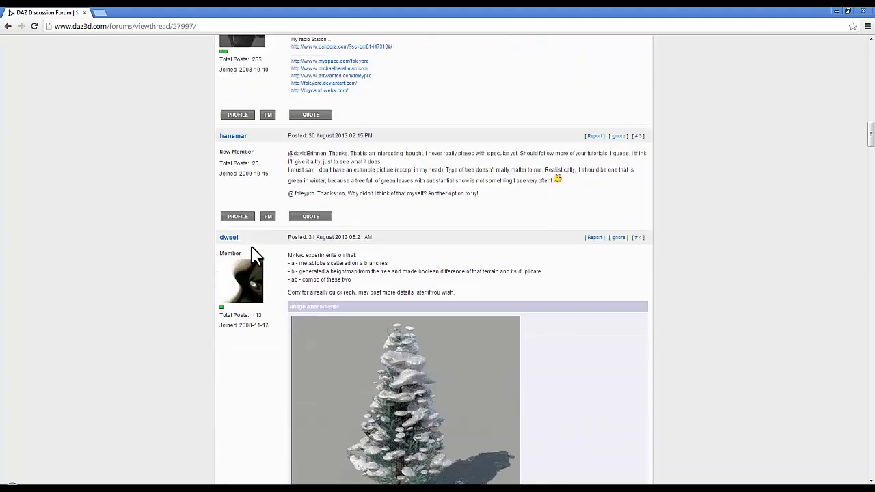
{"action": "scroll", "coordinate": [255, 255], "scroll_direction": "down", "scroll_amount": 15}
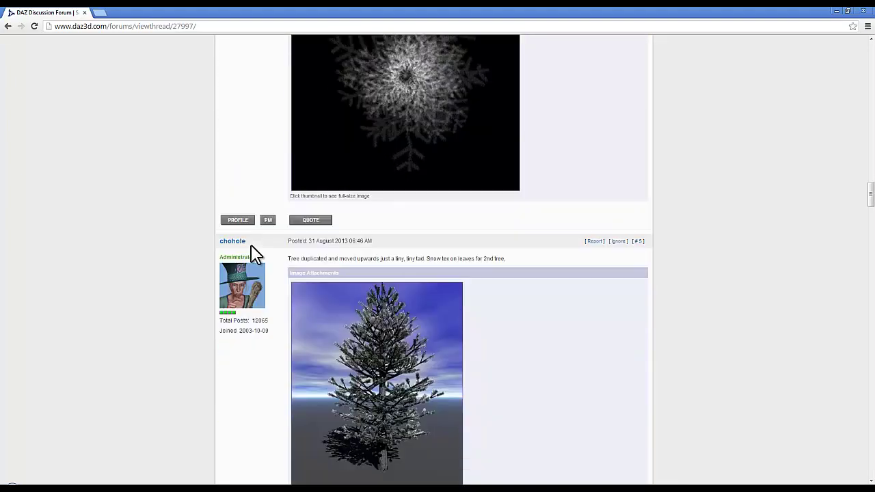
{"action": "scroll", "coordinate": [256, 255], "scroll_direction": "down", "scroll_amount": 15}
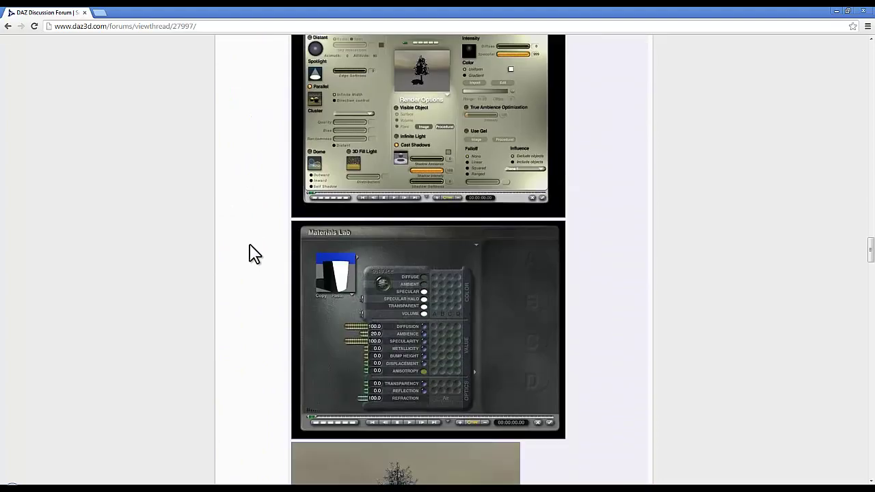
{"action": "scroll", "coordinate": [255, 253], "scroll_direction": "down", "scroll_amount": 3}
{"action": "scroll", "coordinate": [255, 253], "scroll_direction": "up", "scroll_amount": 11}
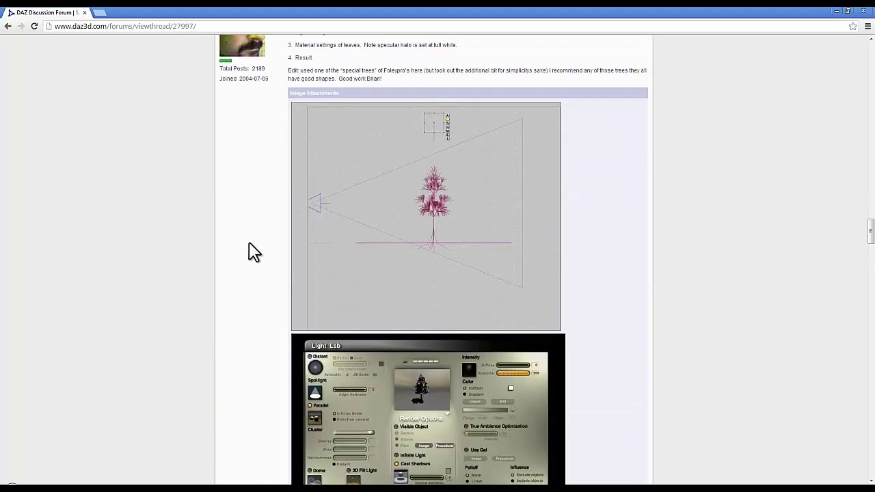
{"action": "scroll", "coordinate": [255, 254], "scroll_direction": "down", "scroll_amount": 10}
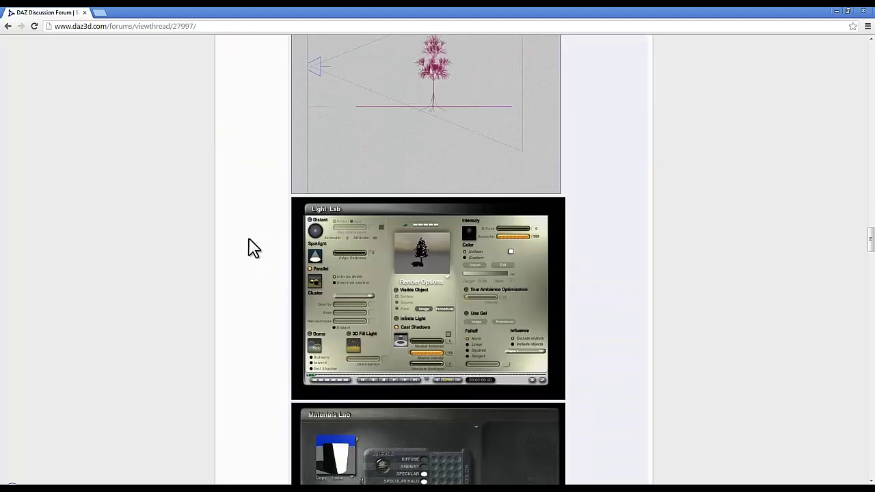
{"action": "scroll", "coordinate": [251, 245], "scroll_direction": "down", "scroll_amount": 15}
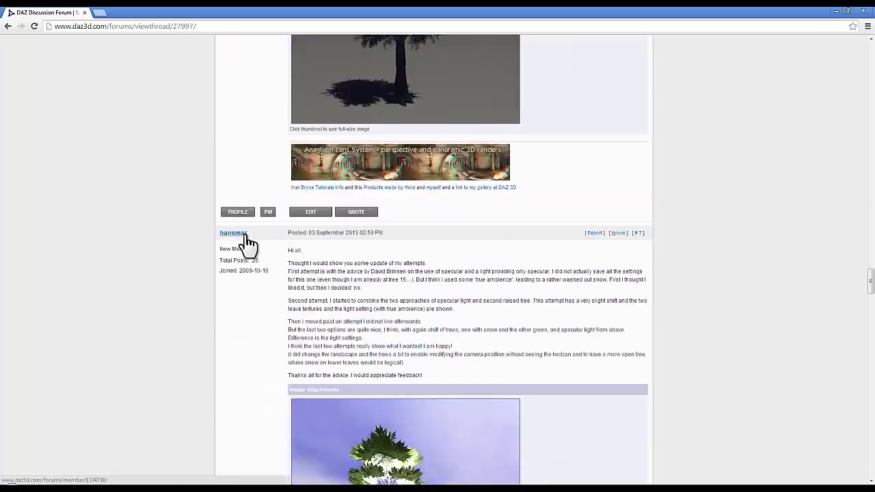
{"action": "scroll", "coordinate": [250, 245], "scroll_direction": "down", "scroll_amount": 15}
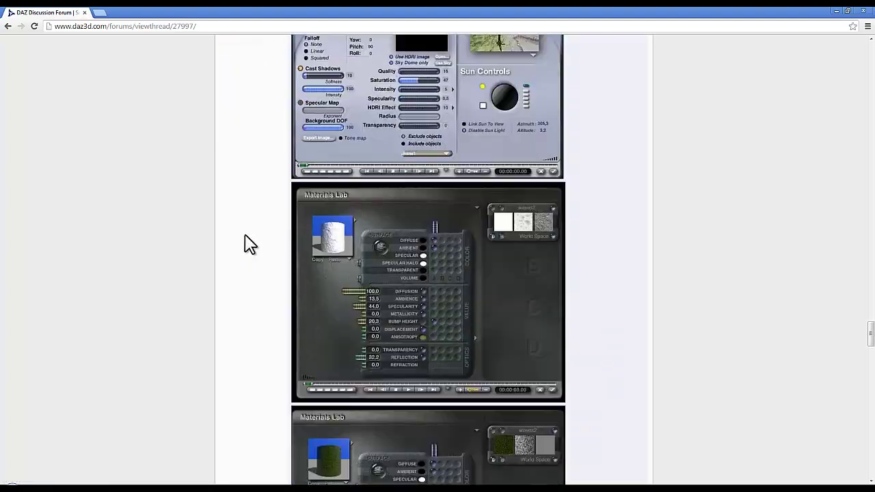
{"action": "scroll", "coordinate": [250, 245], "scroll_direction": "down", "scroll_amount": 15}
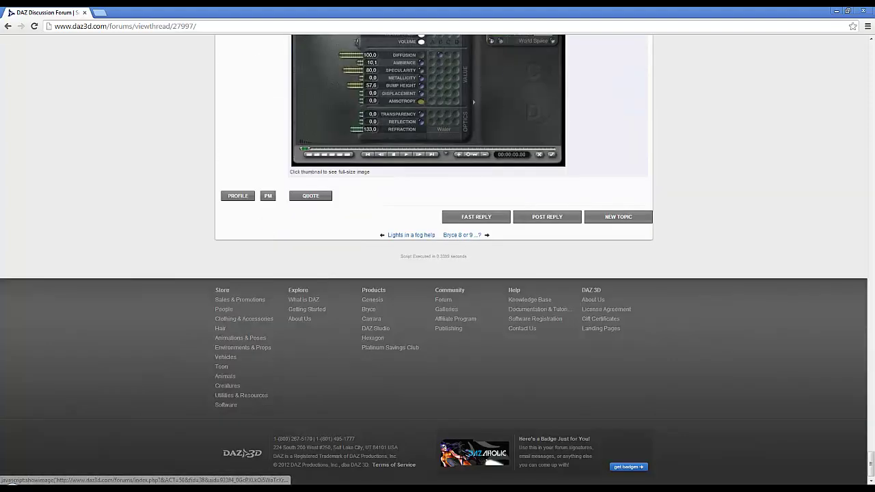
- Switch to Bryce and load the SpecialHemlock tree from the Special Trees category of the object library
{"action": "left_click", "coordinate": [860, 11]}
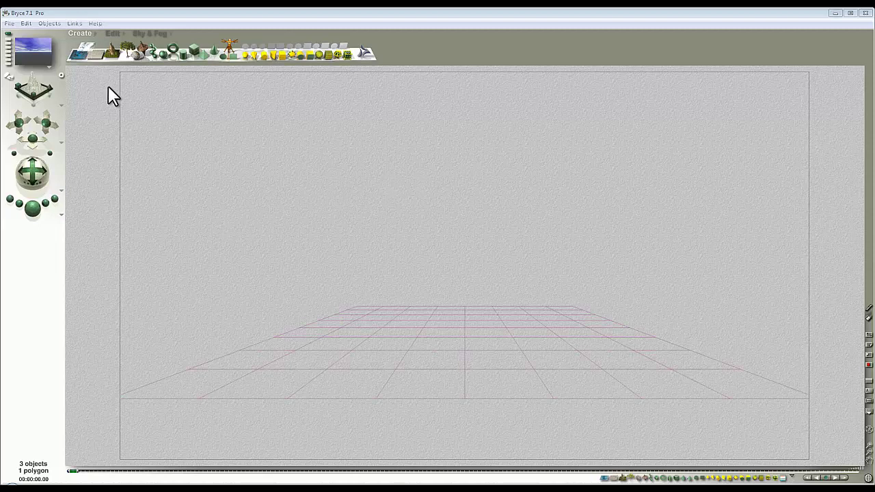
{"action": "left_click", "coordinate": [89, 34]}
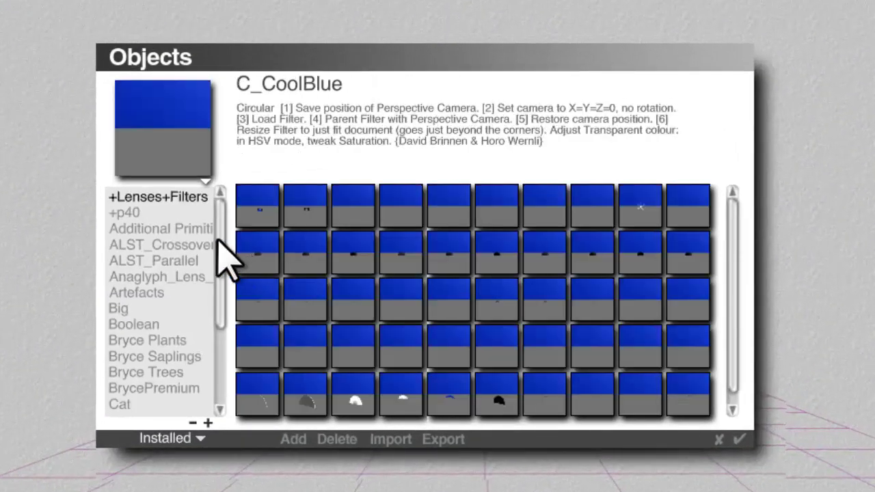
{"action": "left_click_drag", "start_coordinate": [233, 237], "coordinate": [240, 329]}
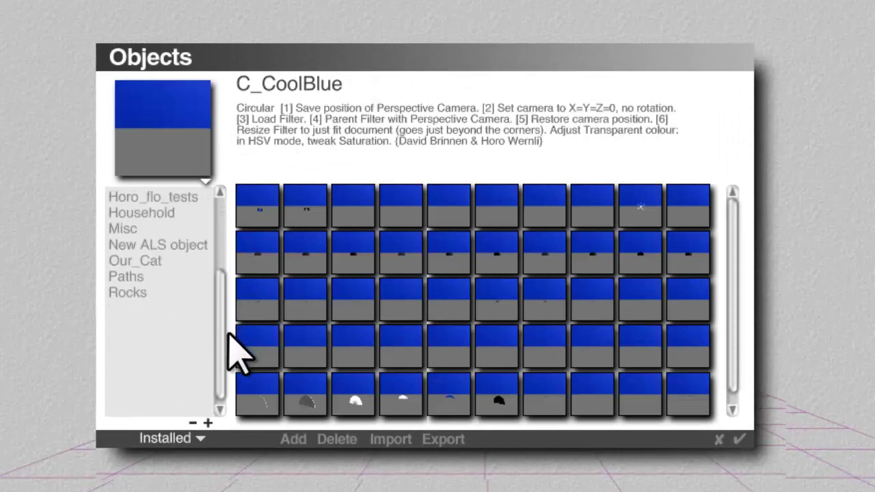
{"action": "left_click", "coordinate": [177, 309]}
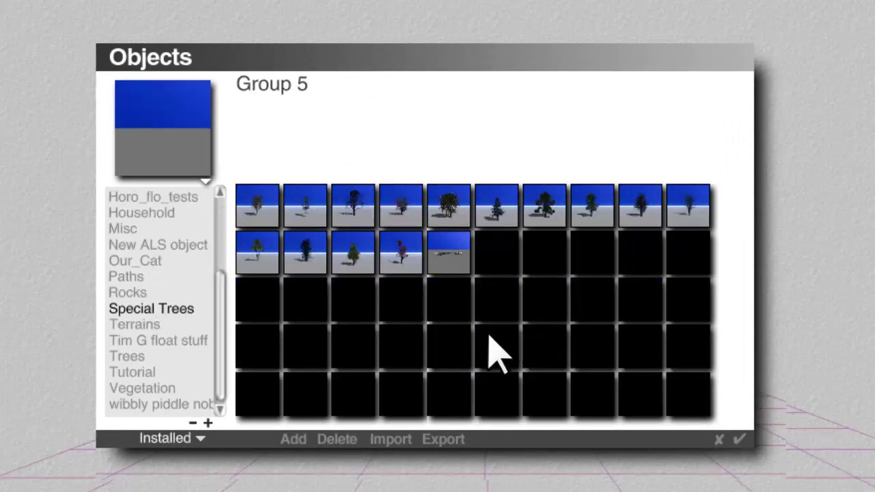
{"action": "left_click", "coordinate": [496, 210]}
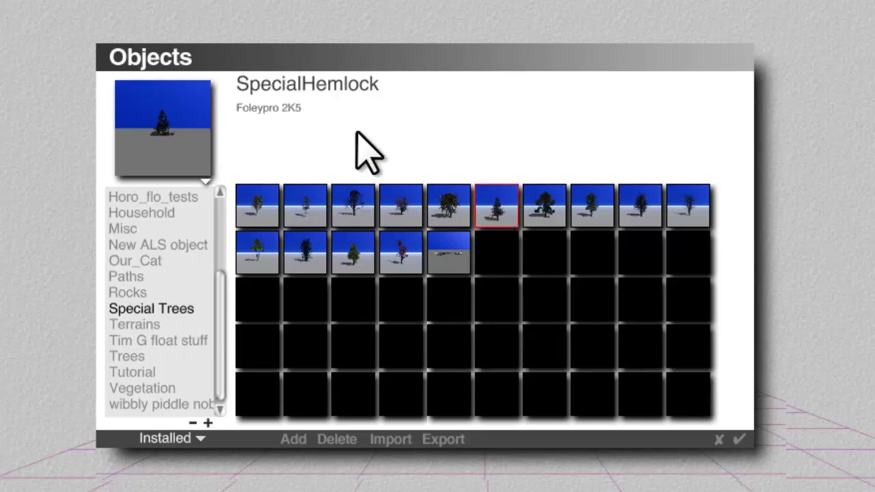
{"action": "left_click", "coordinate": [739, 439]}
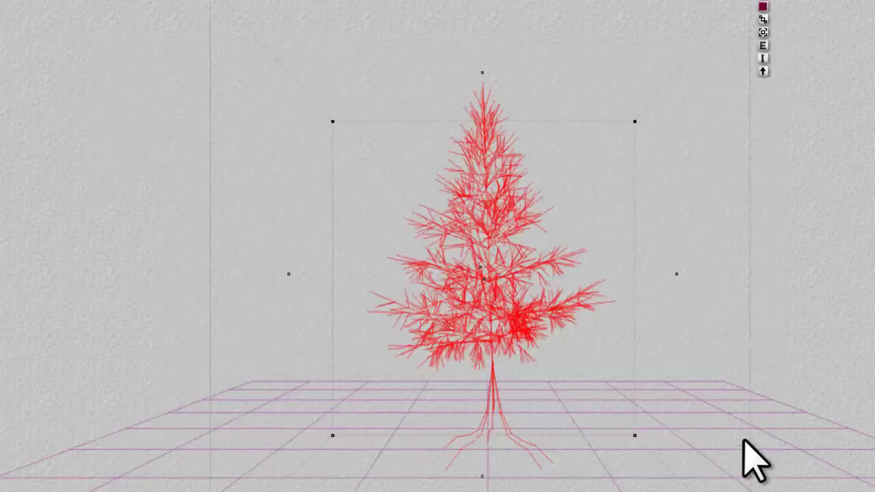
- Edit the hemlock in the Tree Lab, setting the maximum trunk thickness to 20 and the number of leaves to 2
{"action": "left_click", "coordinate": [763, 45]}
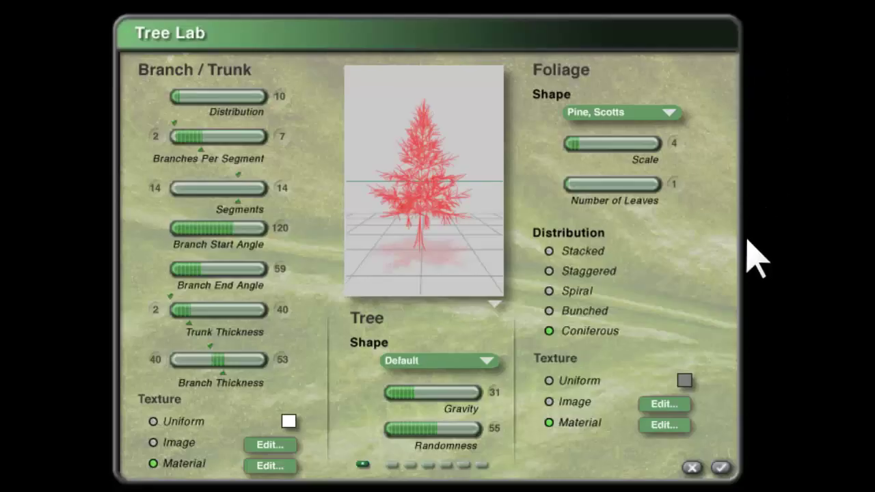
{"action": "left_click", "coordinate": [282, 311]}
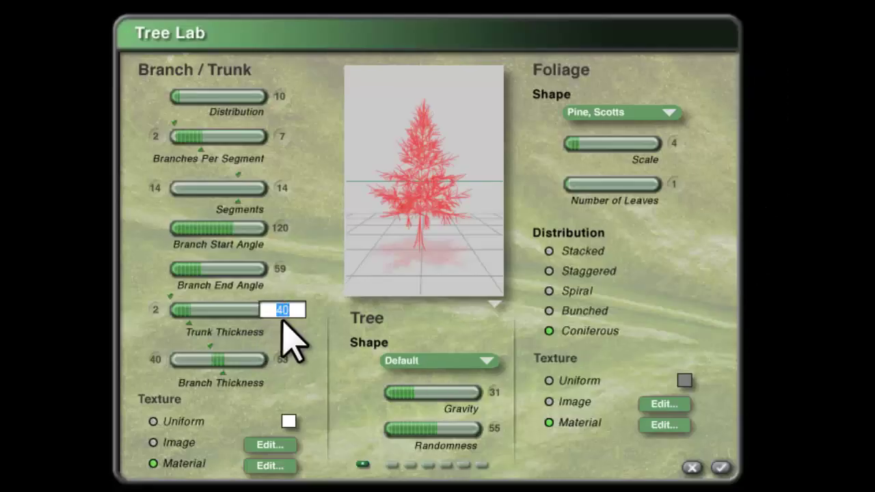
{"action": "type", "text": "20"}
{"action": "key", "text": "Return"}
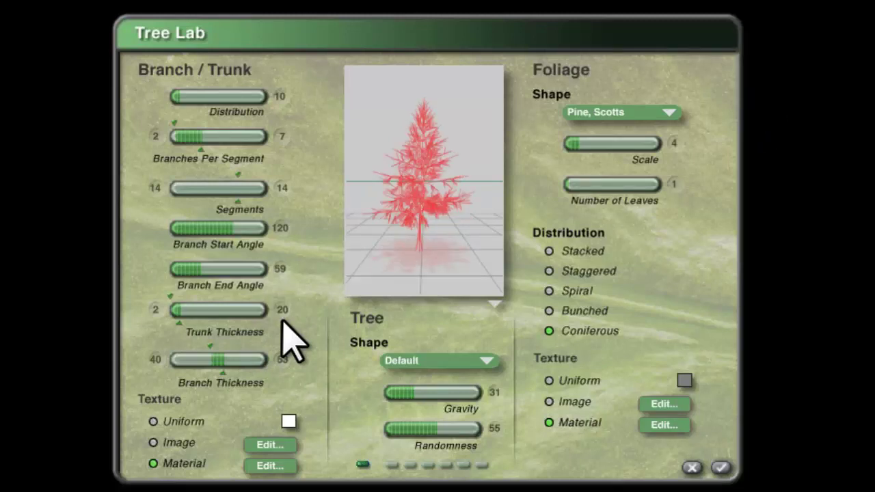
{"action": "left_click", "coordinate": [674, 184]}
{"action": "type", "text": "2"}
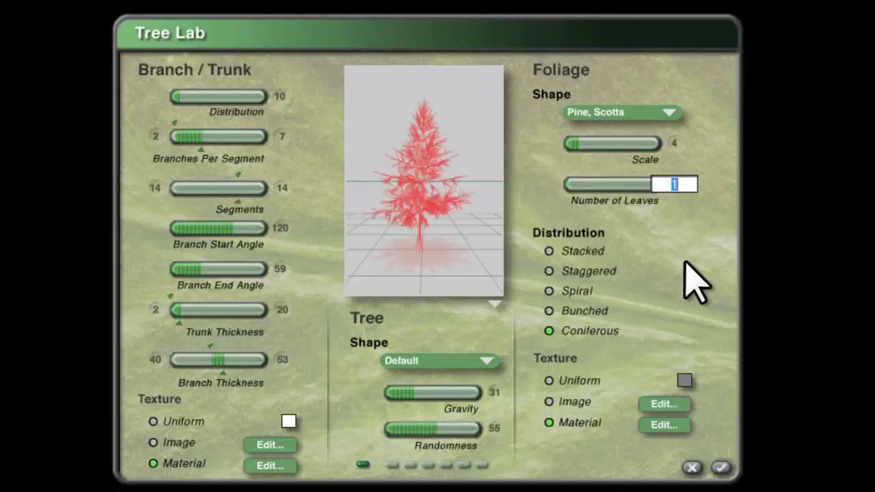
{"action": "key", "text": "Return"}
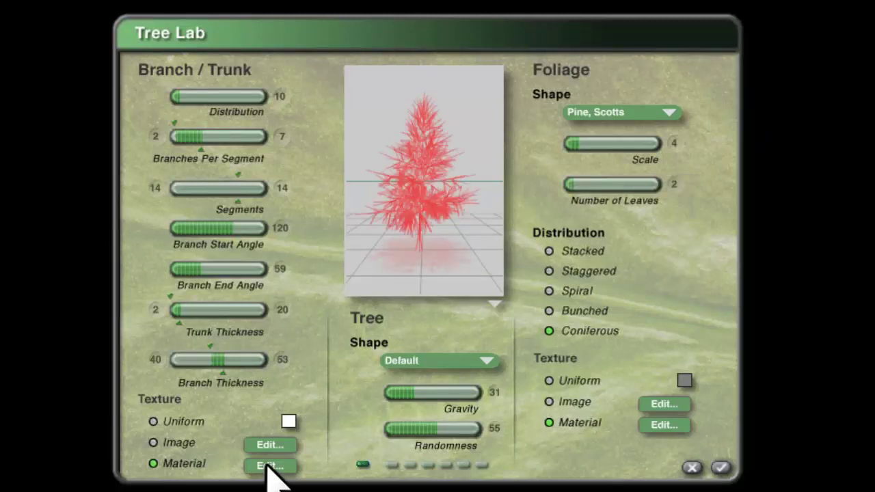
- Edit the trunk material: set diffusion to 100, ambience, specularity and metallicity to 0, and bump height to 10
{"action": "left_click", "coordinate": [269, 466]}
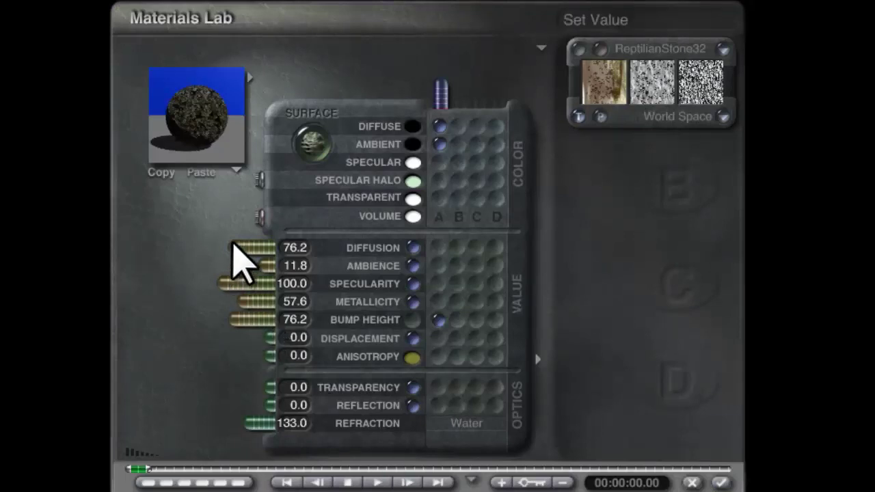
{"action": "left_click_drag", "start_coordinate": [233, 246], "coordinate": [160, 250]}
{"action": "left_click_drag", "start_coordinate": [253, 266], "coordinate": [300, 286]}
{"action": "left_click_drag", "start_coordinate": [248, 301], "coordinate": [330, 301]}
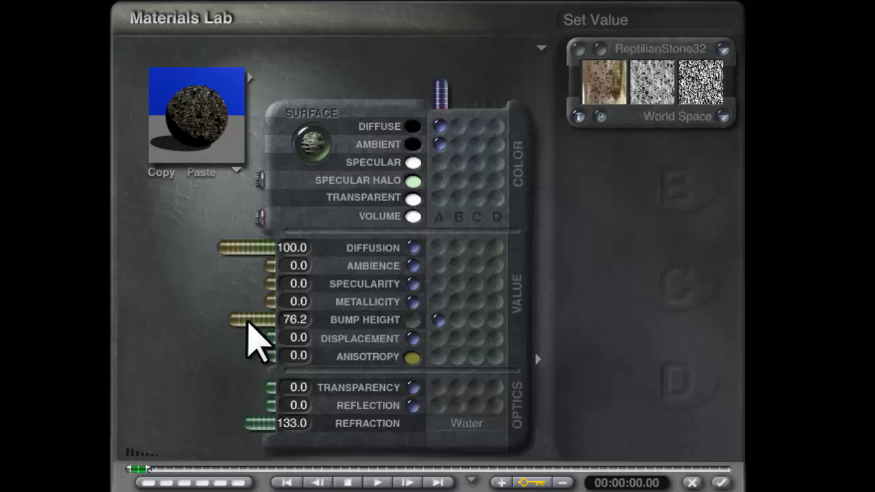
{"action": "left_click", "coordinate": [304, 320]}
{"action": "type", "text": "10"}
{"action": "key", "text": "Return"}
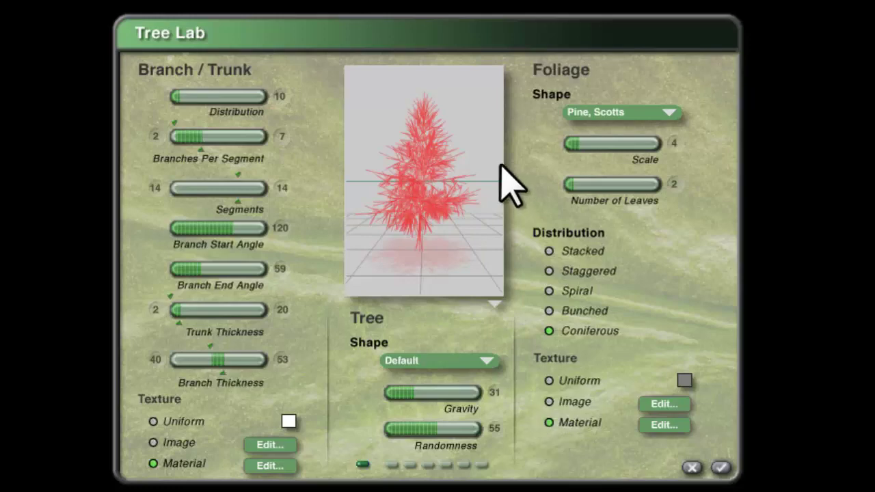
- Reset the foliage material to the default material and raise its ambience to 100
{"action": "left_click", "coordinate": [666, 426]}
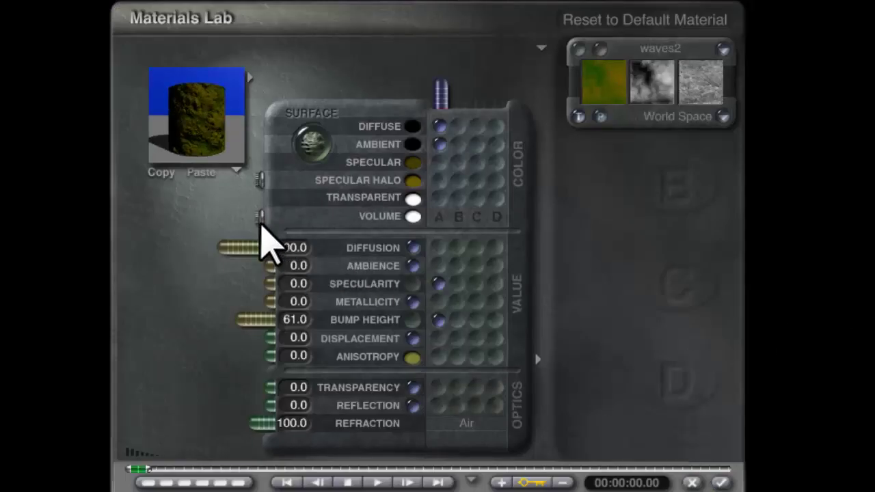
{"action": "left_click", "coordinate": [260, 218]}
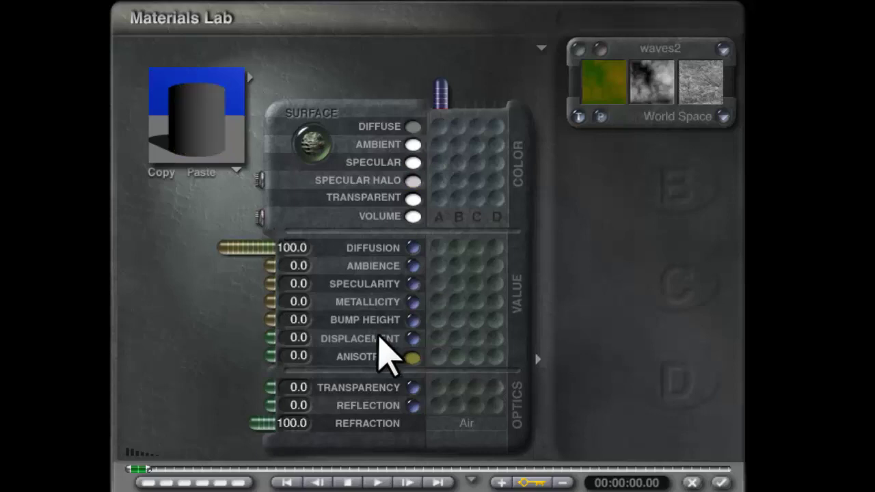
{"action": "left_click_drag", "start_coordinate": [266, 272], "coordinate": [175, 273]}
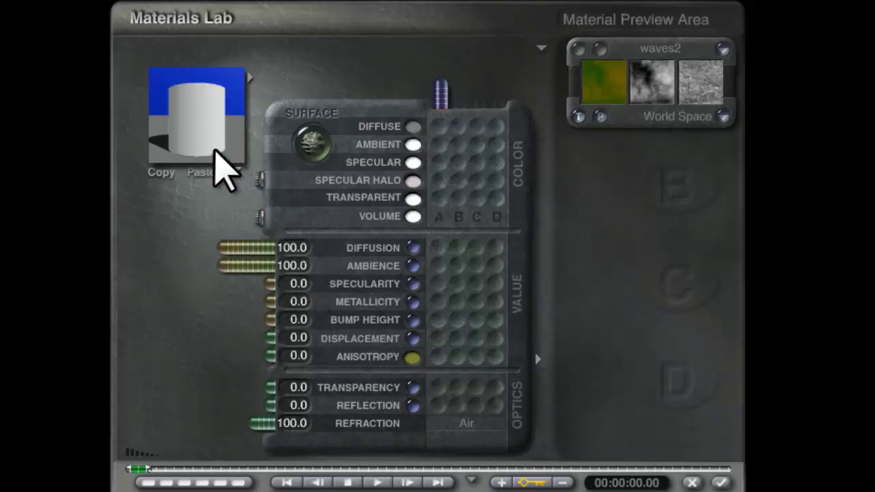
{"action": "mouse_move", "coordinate": [210, 145]}
{"action": "left_mouse_down"}
{"action": "mouse_move", "coordinate": [199, 123]}
{"action": "mouse_move", "coordinate": [206, 130]}
{"action": "left_mouse_up"}
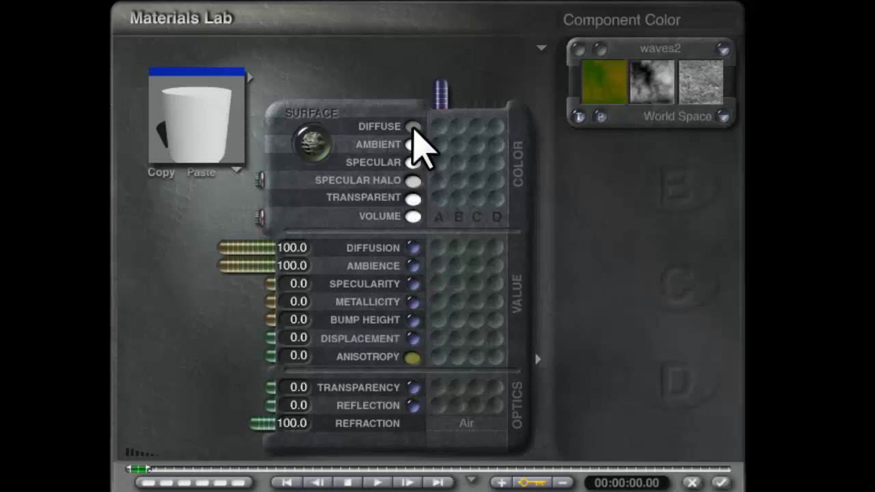
- Set the foliage material's diffuse color to pure white, RGB 255, 255, 255
{"action": "left_click", "coordinate": [413, 126]}
{"action": "type", "text": "255"}
{"action": "key", "text": "Tab"}
{"action": "type", "text": "255"}
{"action": "key", "text": "Tab"}
{"action": "type", "text": "255"}
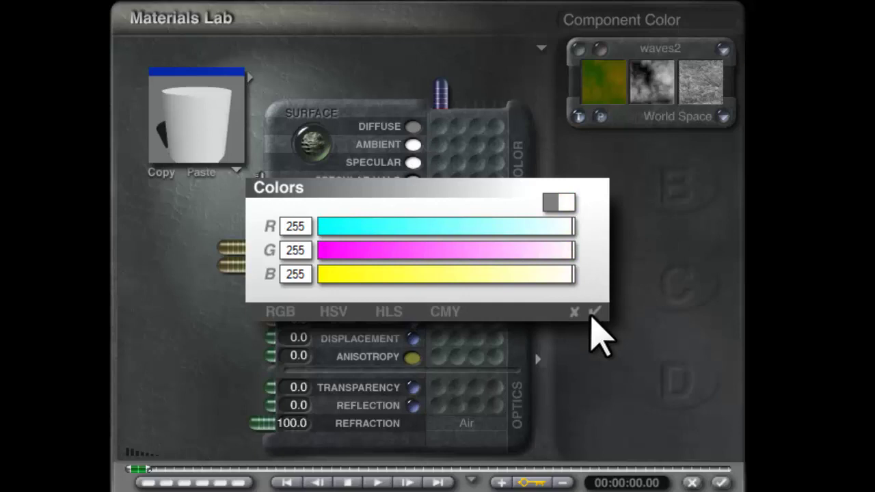
{"action": "left_click", "coordinate": [595, 312]}
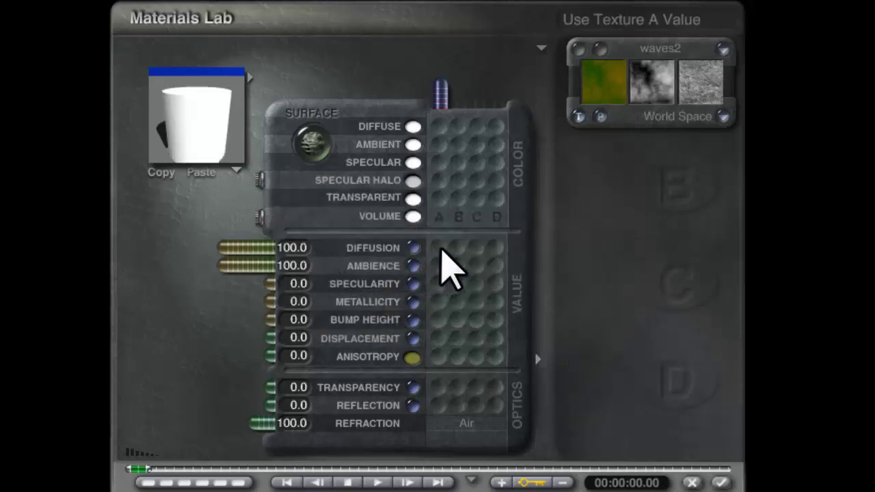
- Assign texture A to the foliage diffusion, load the CheckBlue texture from the Basic category, and set diffusion to 0.5
{"action": "left_click", "coordinate": [438, 250]}
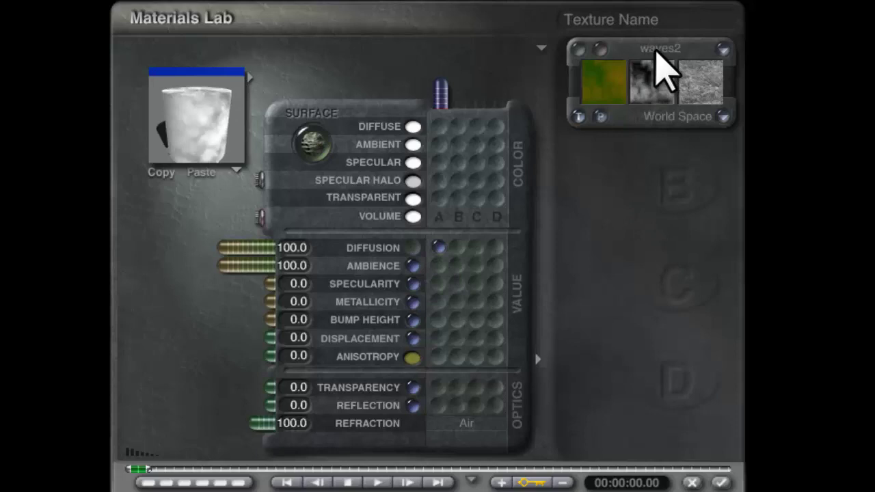
{"action": "left_click", "coordinate": [657, 52]}
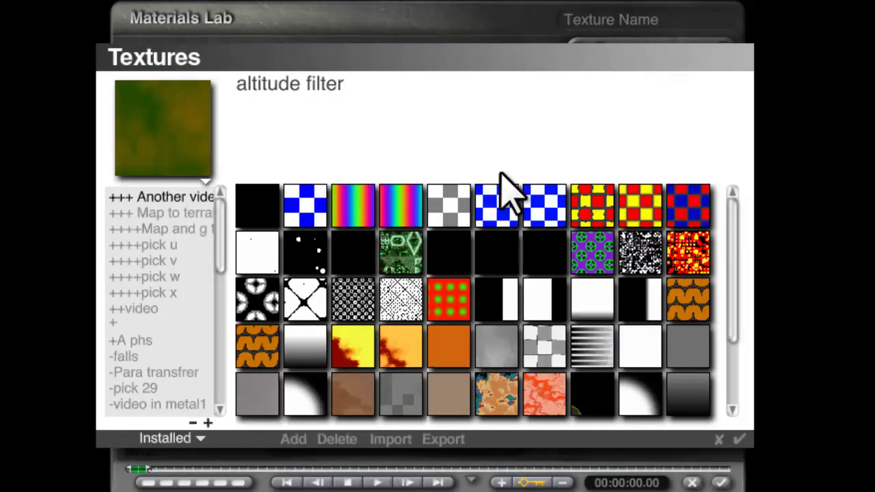
{"action": "scroll", "coordinate": [223, 234], "scroll_direction": "down", "scroll_amount": 1}
{"action": "scroll", "coordinate": [221, 239], "scroll_direction": "down", "scroll_amount": 3}
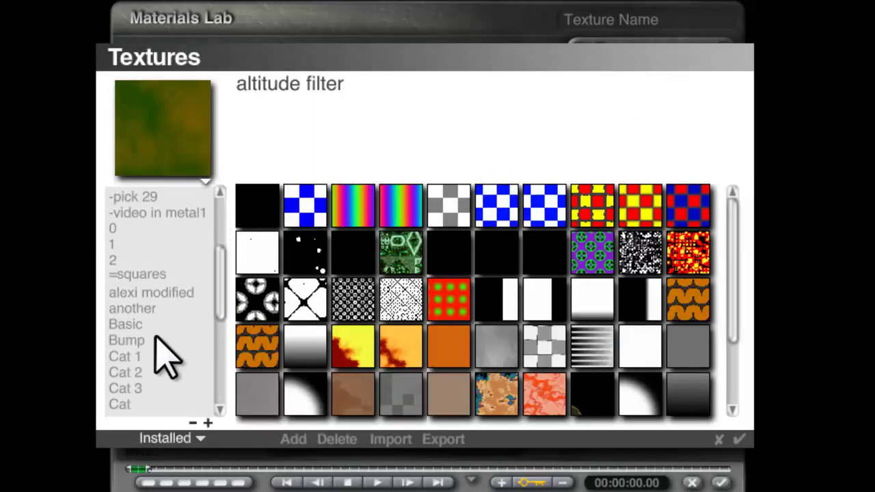
{"action": "left_click", "coordinate": [137, 325]}
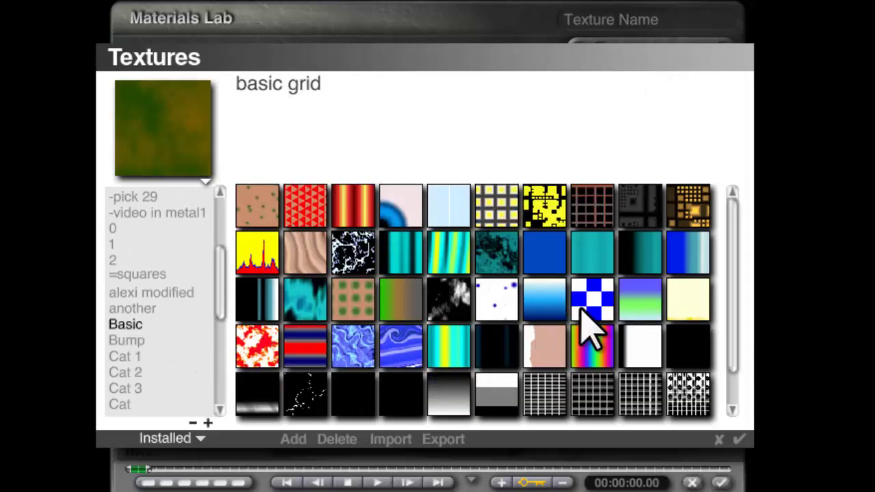
{"action": "left_click", "coordinate": [586, 311]}
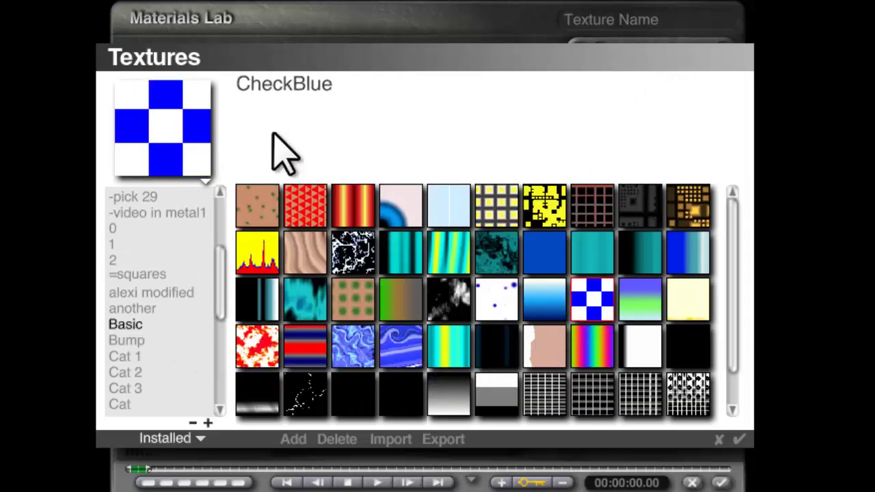
{"action": "left_click", "coordinate": [741, 439]}
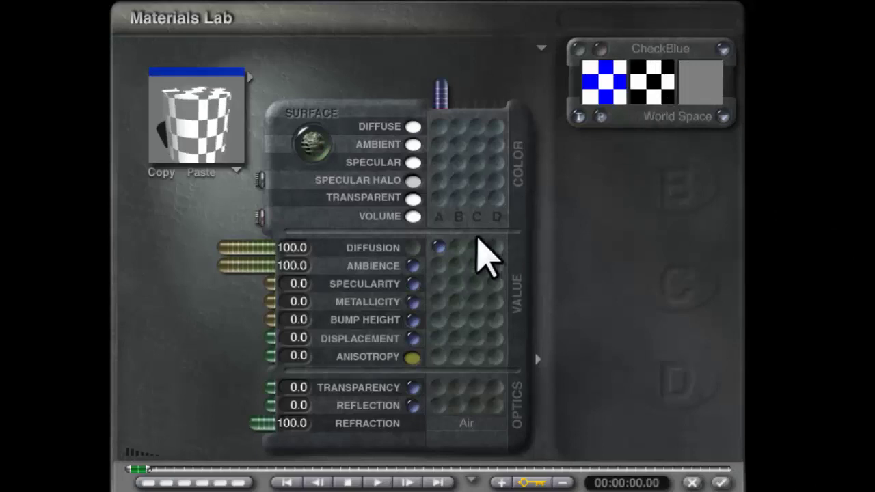
{"action": "left_click", "coordinate": [439, 246]}
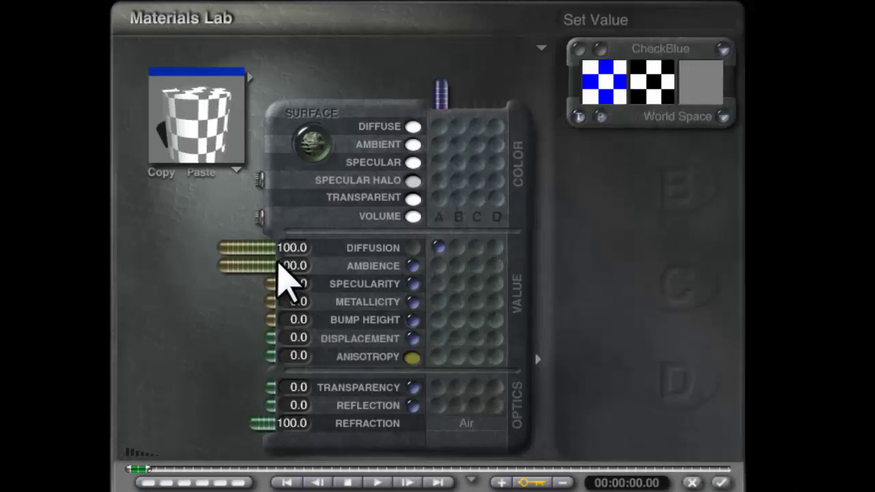
{"action": "left_click", "coordinate": [306, 249]}
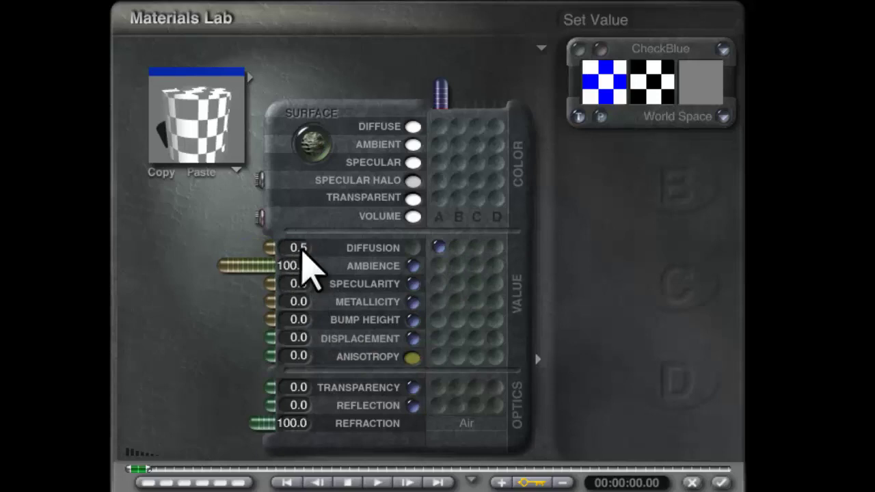
- Open texture A in the Deep Texture Editor and display component 1's filter, phase and noise settings
{"action": "left_click", "coordinate": [602, 53]}
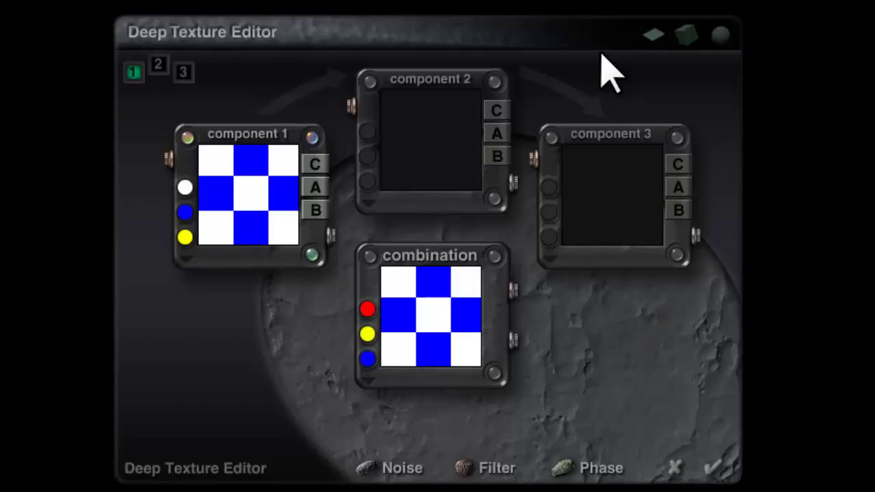
{"action": "left_click", "coordinate": [311, 140]}
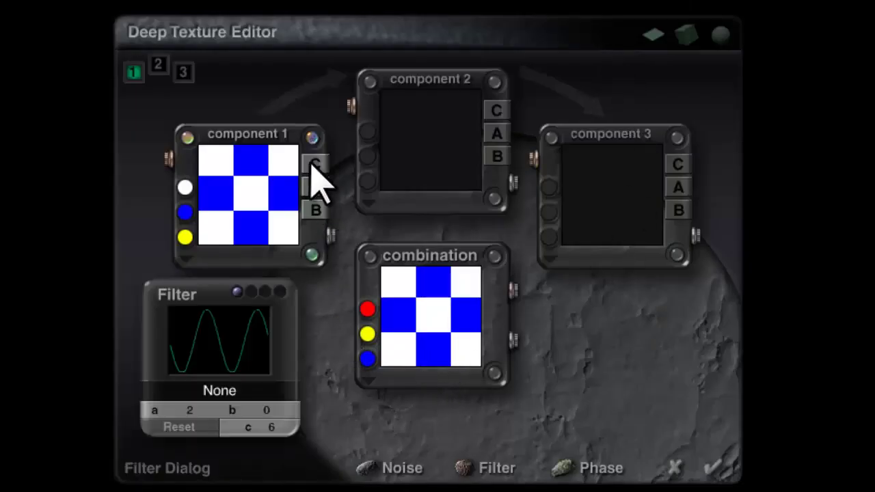
{"action": "left_click", "coordinate": [310, 256]}
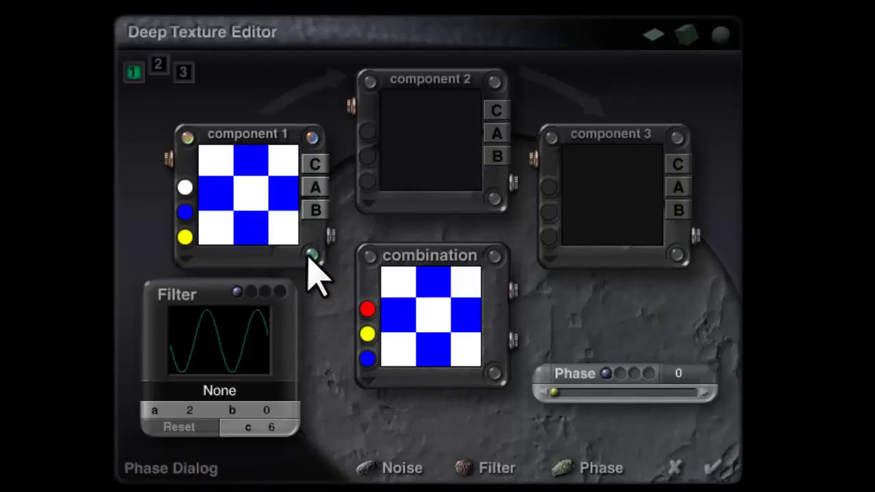
{"action": "left_click", "coordinate": [188, 137]}
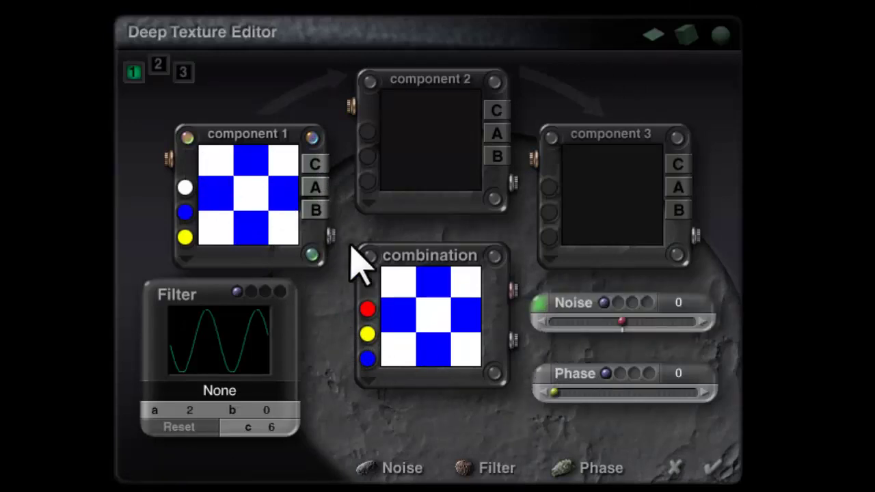
- Set component 1's noise to Distance Squared in Minimum mode, with 1 octave and X, Y and Z frequency of -1
{"action": "left_click", "coordinate": [541, 304]}
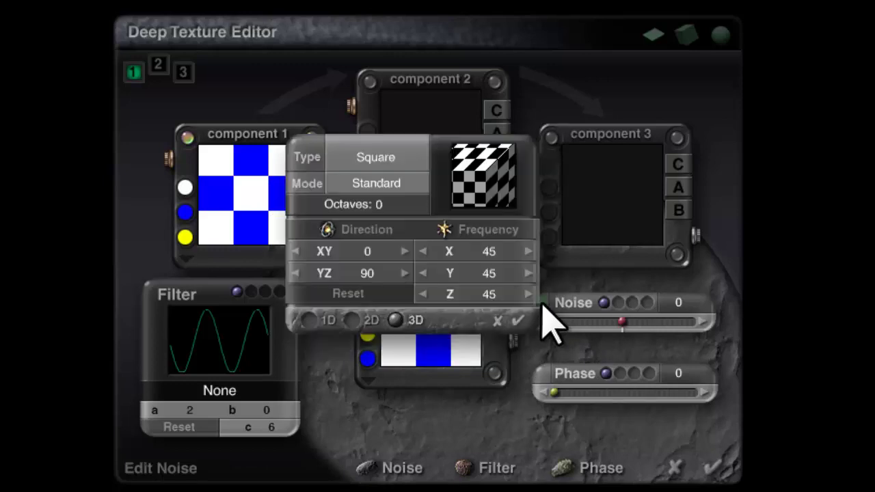
{"action": "left_click", "coordinate": [383, 171]}
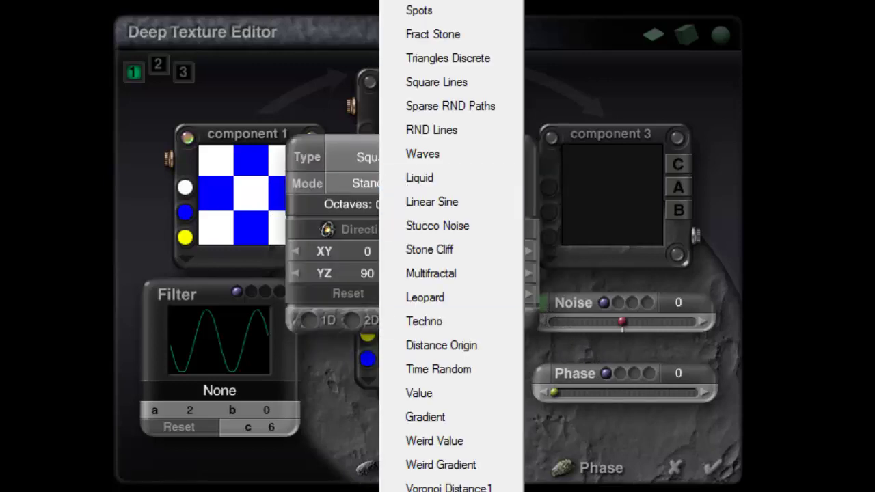
{"action": "scroll", "coordinate": [451, 246], "scroll_direction": "down", "scroll_amount": 3}
{"action": "left_click", "coordinate": [395, 307]}
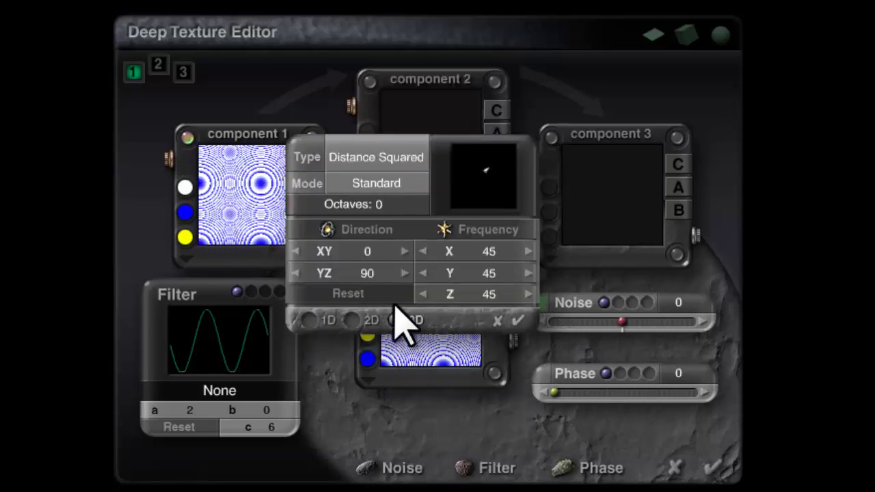
{"action": "left_click", "coordinate": [384, 185]}
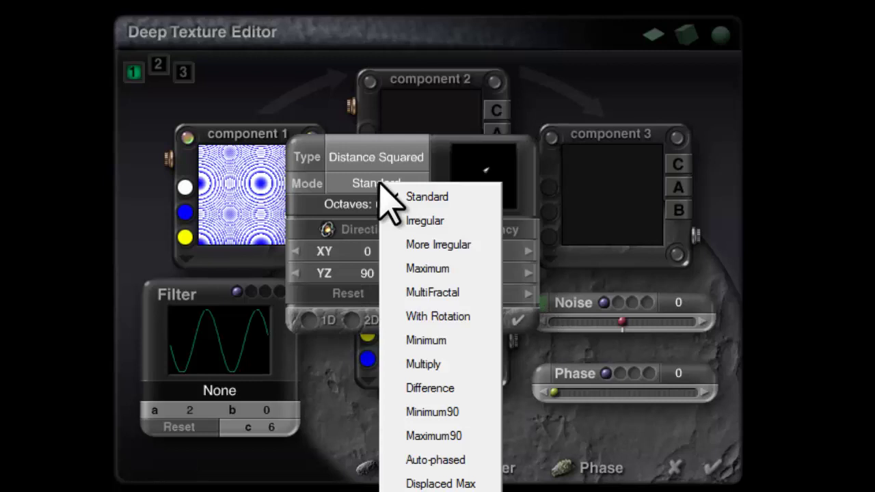
{"action": "left_click", "coordinate": [434, 339]}
{"action": "left_click_drag", "start_coordinate": [382, 205], "coordinate": [387, 205]}
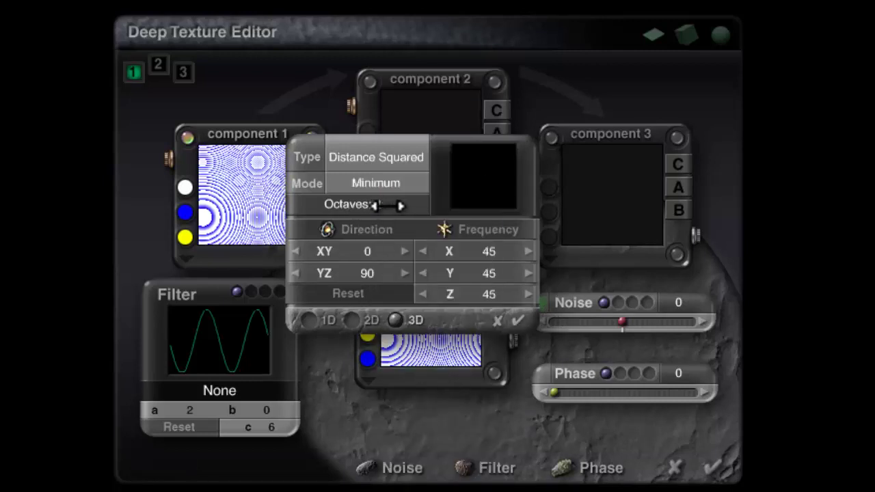
{"action": "left_click_drag", "start_coordinate": [444, 229], "coordinate": [443, 230]}
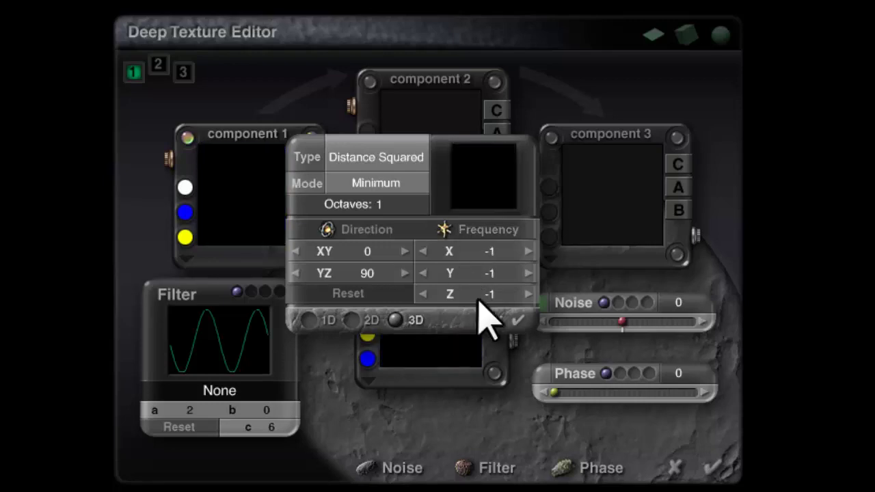
{"action": "left_click", "coordinate": [518, 322]}
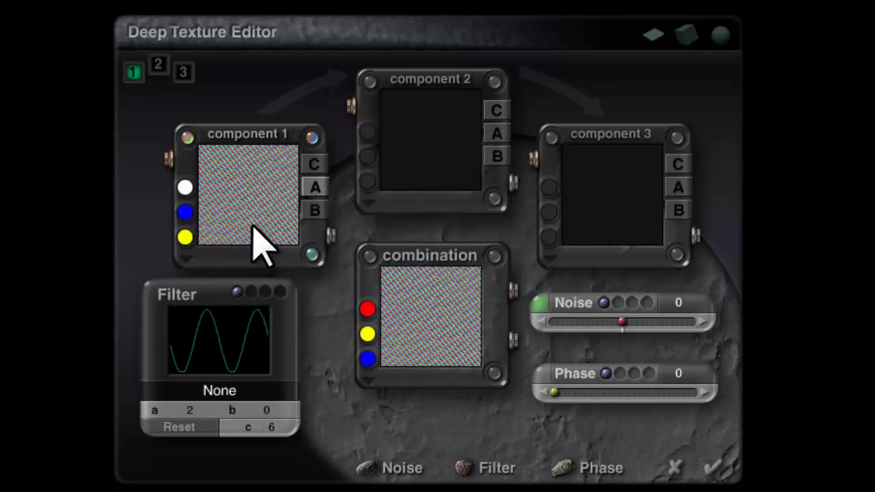
- Enable component 2, copy component 1 into it, and blend the two components with Difference
{"action": "left_click", "coordinate": [158, 65]}
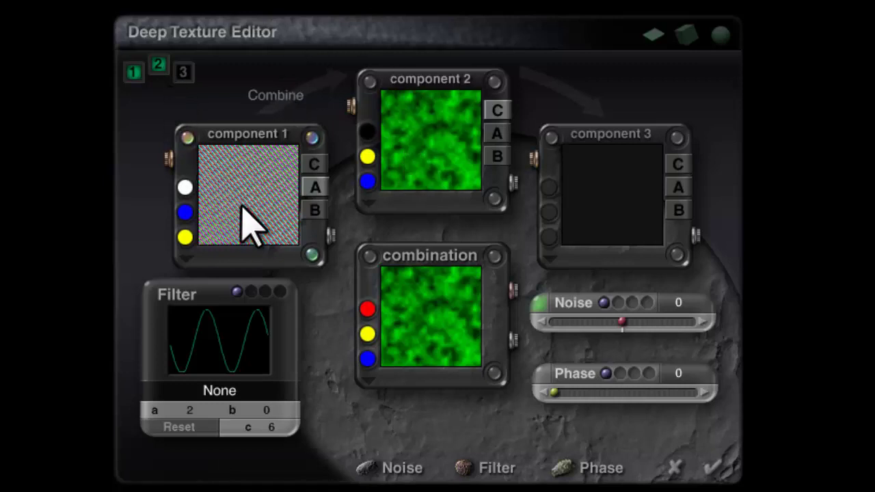
{"action": "left_click_drag", "start_coordinate": [249, 222], "coordinate": [430, 166]}
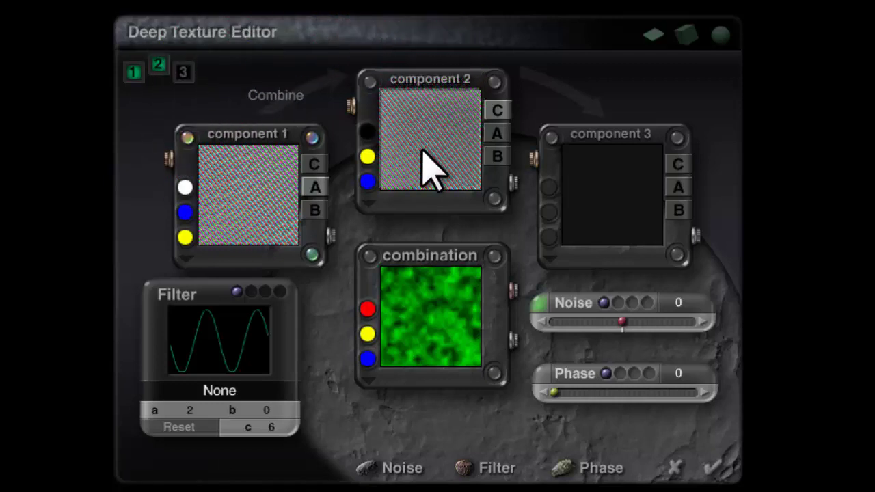
{"action": "left_click", "coordinate": [295, 98]}
{"action": "left_click", "coordinate": [349, 490]}
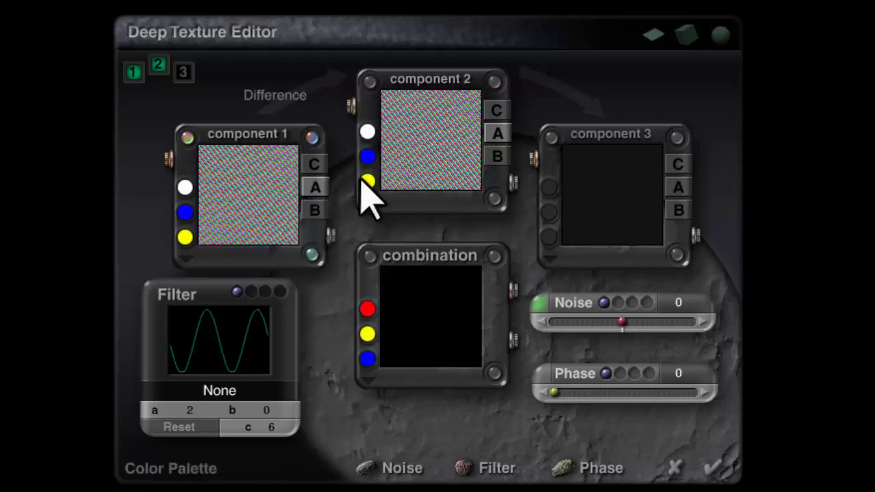
- Change component 2's noise type to Nothing and its mode to Standard
{"action": "left_click", "coordinate": [369, 82]}
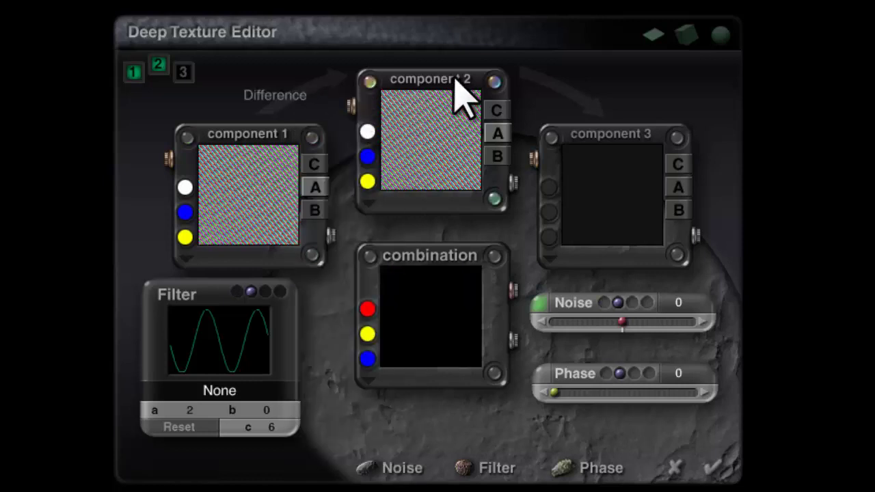
{"action": "left_click", "coordinate": [541, 306]}
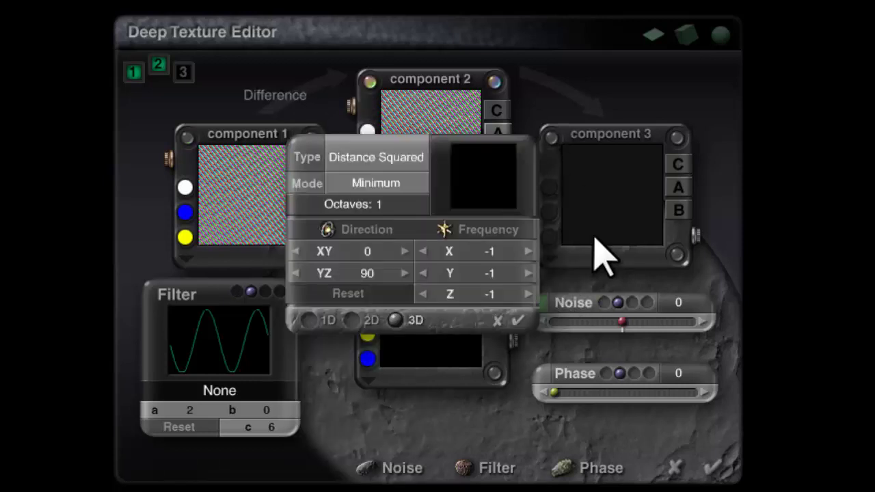
{"action": "left_click", "coordinate": [394, 164]}
{"action": "scroll", "coordinate": [466, 246], "scroll_direction": "up", "scroll_amount": 3}
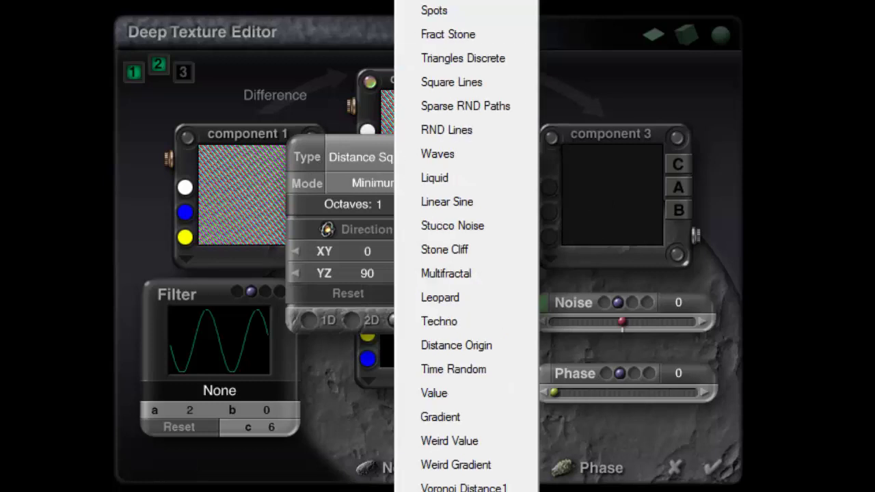
{"action": "left_click", "coordinate": [430, 167]}
{"action": "left_click", "coordinate": [322, 190]}
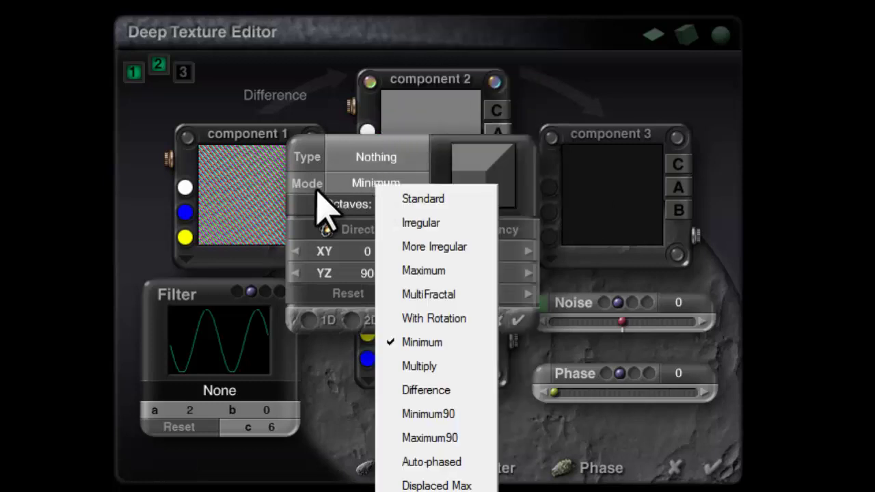
{"action": "left_click", "coordinate": [473, 199]}
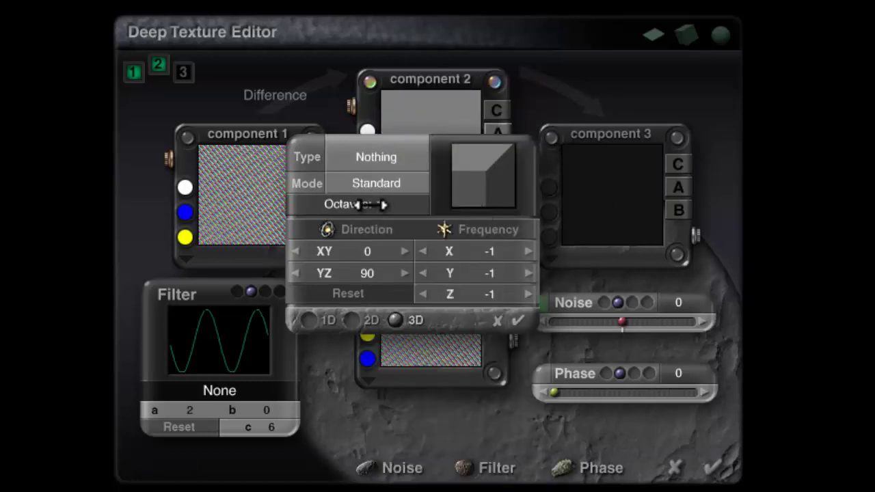
{"action": "left_click", "coordinate": [519, 320]}
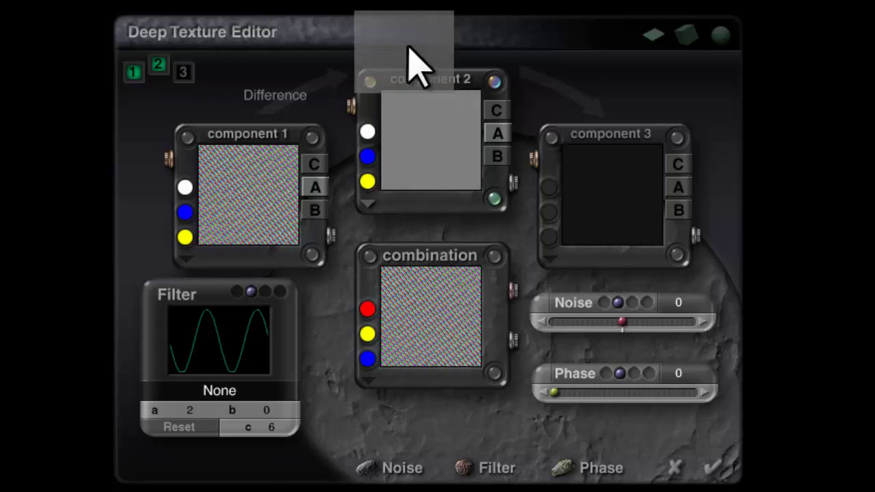
- Copy component 2 into component 3 and give it a Sin(aX)+b filter with b at about -0.12
{"action": "left_click_drag", "start_coordinate": [611, 58], "coordinate": [641, 225]}
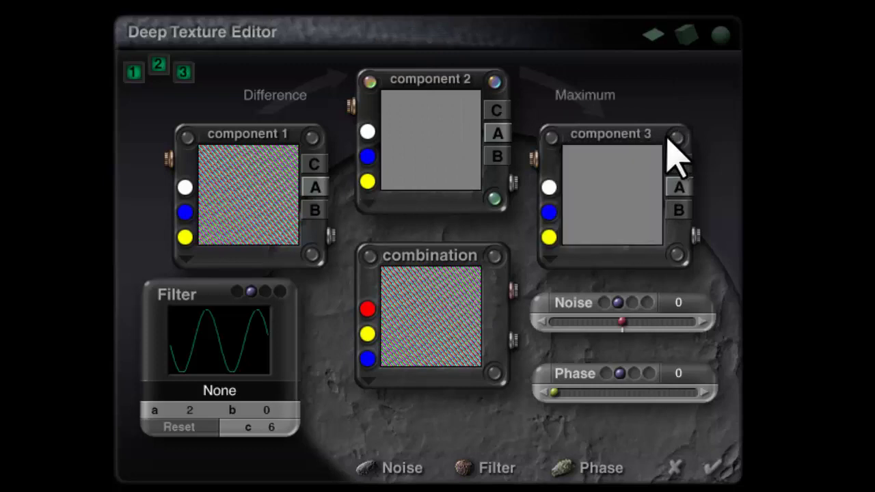
{"action": "left_click", "coordinate": [219, 395]}
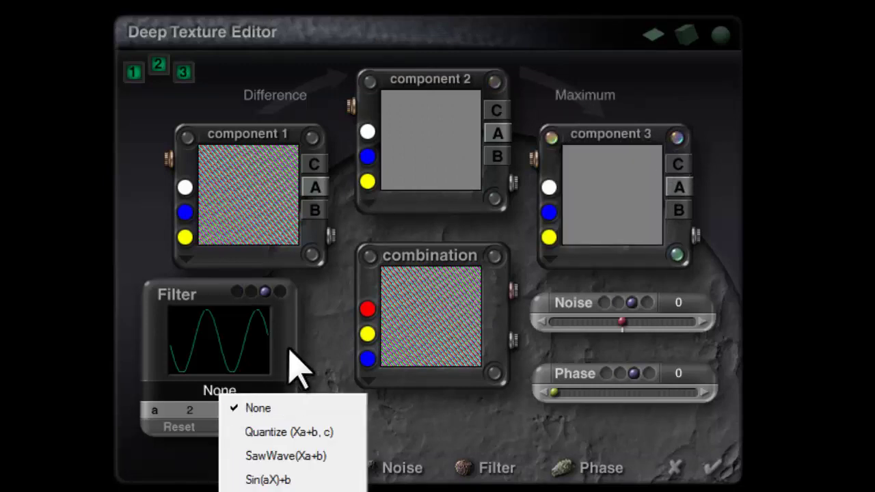
{"action": "left_click", "coordinate": [273, 480]}
{"action": "left_click_drag", "start_coordinate": [233, 419], "coordinate": [221, 419]}
- Blend component 3 with Multiply, set its filter to about a 0.00079 and b -0.498, and accept the texture
{"action": "left_click", "coordinate": [596, 97]}
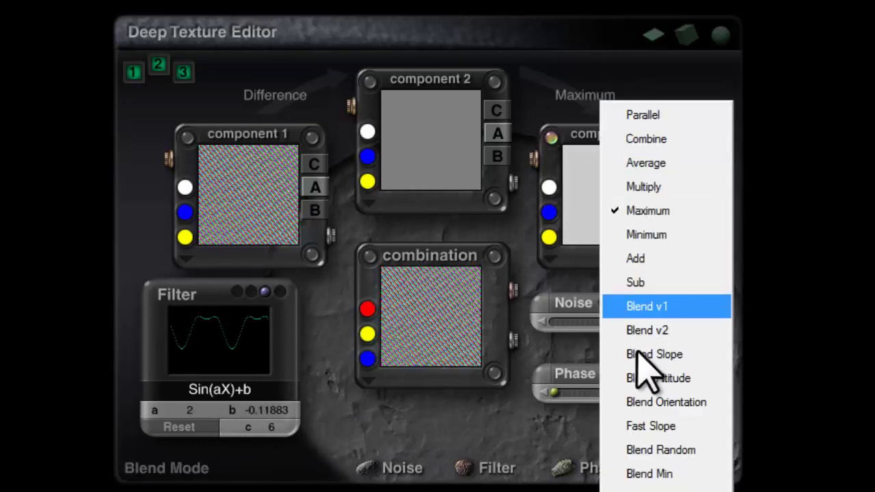
{"action": "left_click", "coordinate": [674, 187]}
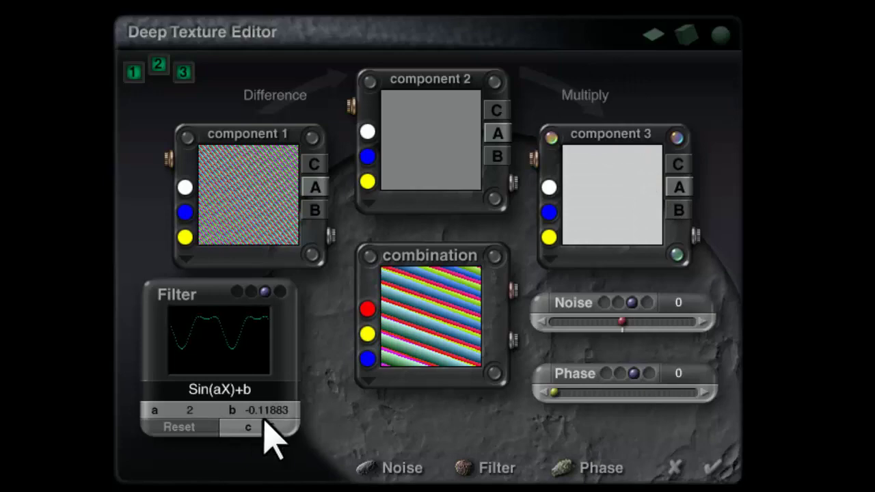
{"action": "left_click_drag", "start_coordinate": [205, 411], "coordinate": [275, 411]}
{"action": "left_click_drag", "start_coordinate": [156, 413], "coordinate": [184, 411]}
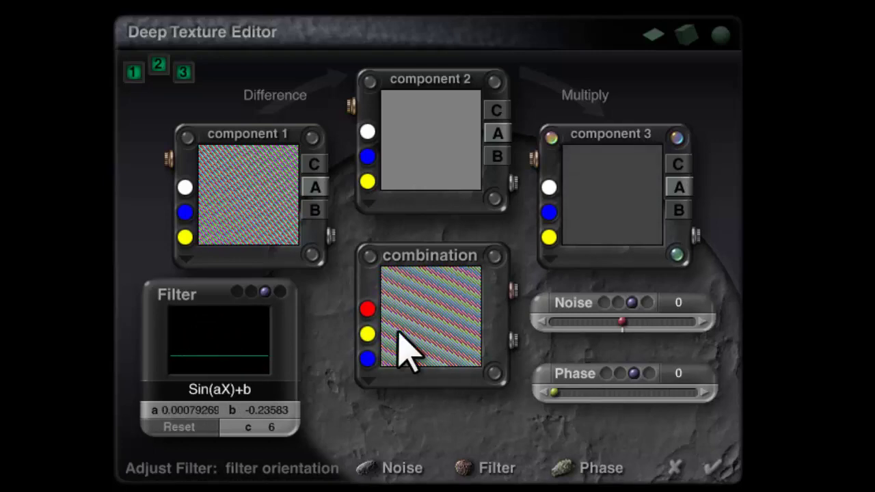
{"action": "left_click_drag", "start_coordinate": [273, 410], "coordinate": [274, 409]}
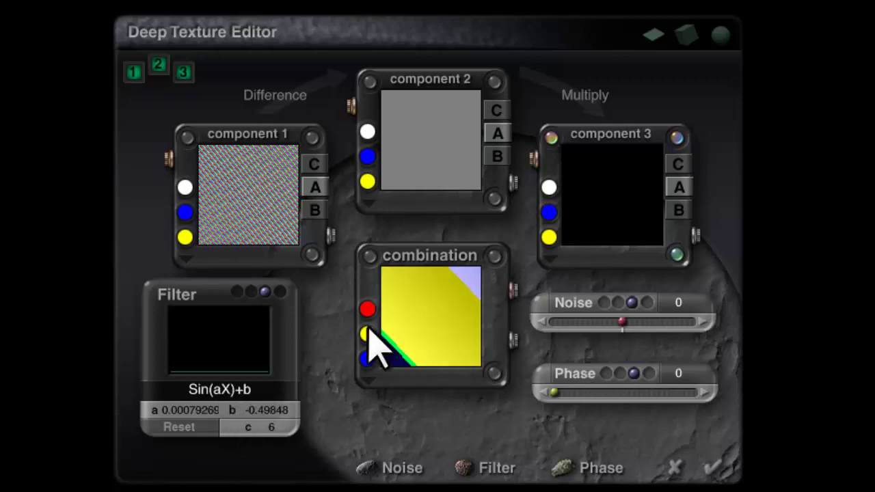
{"action": "left_click", "coordinate": [715, 470]}
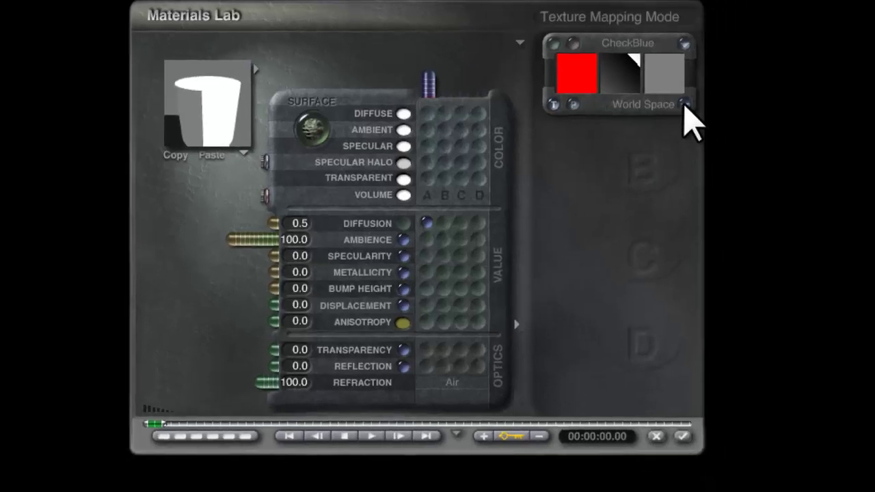
- Turn on Alpha Scaling for the foliage's CheckBlue diffusion texture and accept the material
{"action": "left_click", "coordinate": [723, 116]}
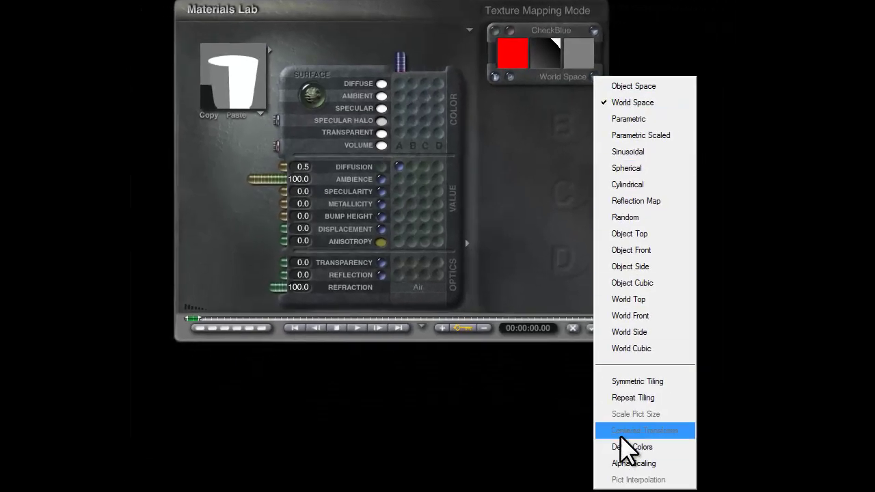
{"action": "left_click", "coordinate": [643, 464]}
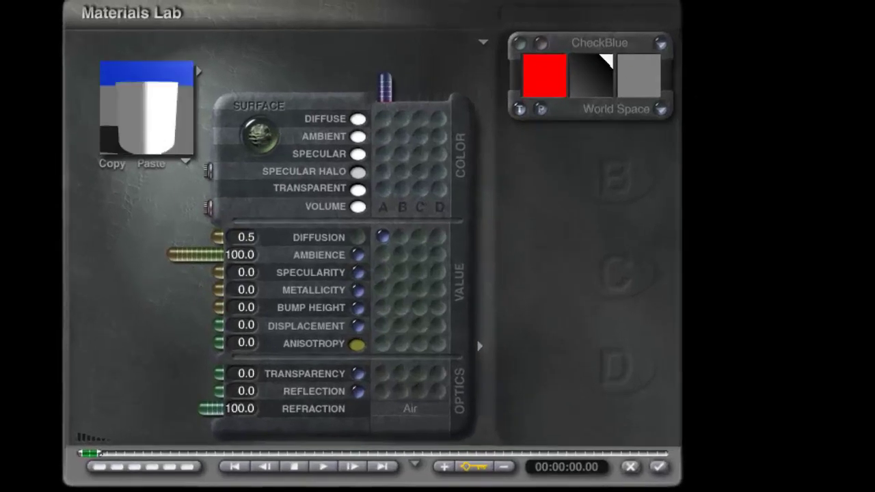
{"action": "left_click", "coordinate": [659, 467]}
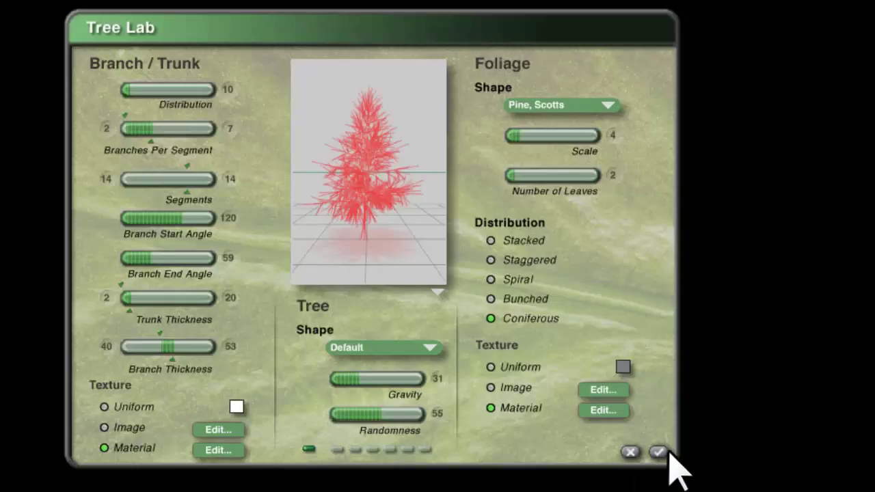
- Switch the tree preview to Rendered Preview, accept the tree and render the scene
{"action": "left_click", "coordinate": [437, 292]}
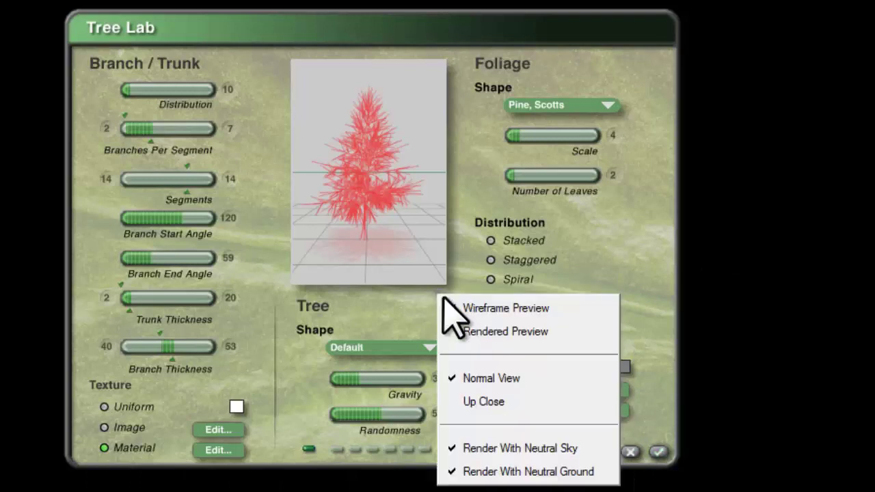
{"action": "left_click", "coordinate": [485, 330]}
{"action": "left_click_drag", "start_coordinate": [377, 213], "coordinate": [492, 246]}
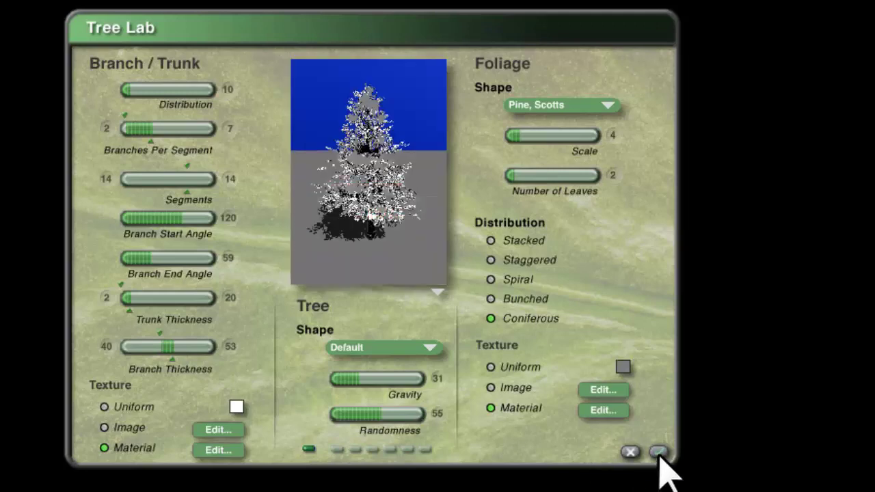
{"action": "left_click", "coordinate": [661, 454]}
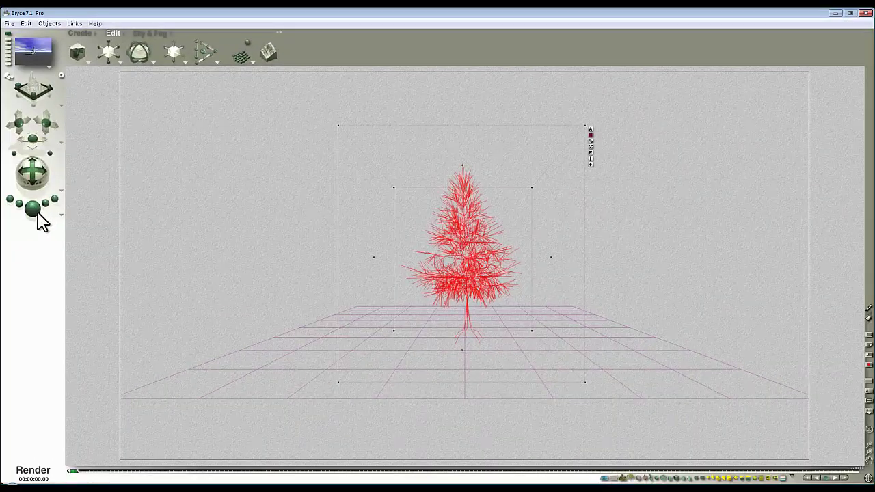
{"action": "left_click", "coordinate": [33, 209]}
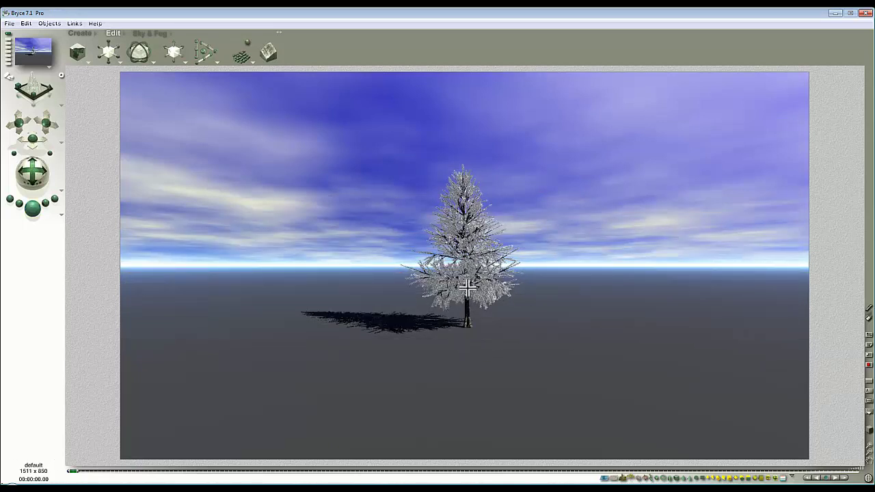
- Change the document to a square aspect ratio with a resolution of 850 x 850
{"action": "left_click", "coordinate": [9, 23]}
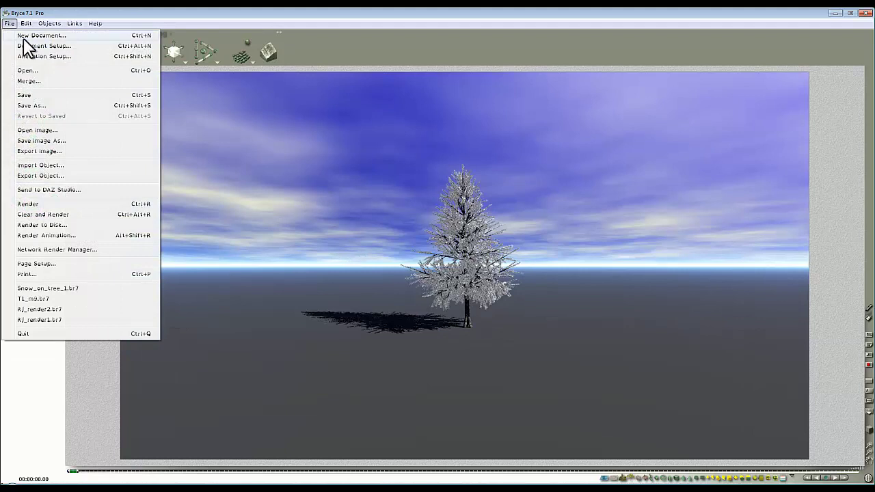
{"action": "left_click", "coordinate": [31, 45]}
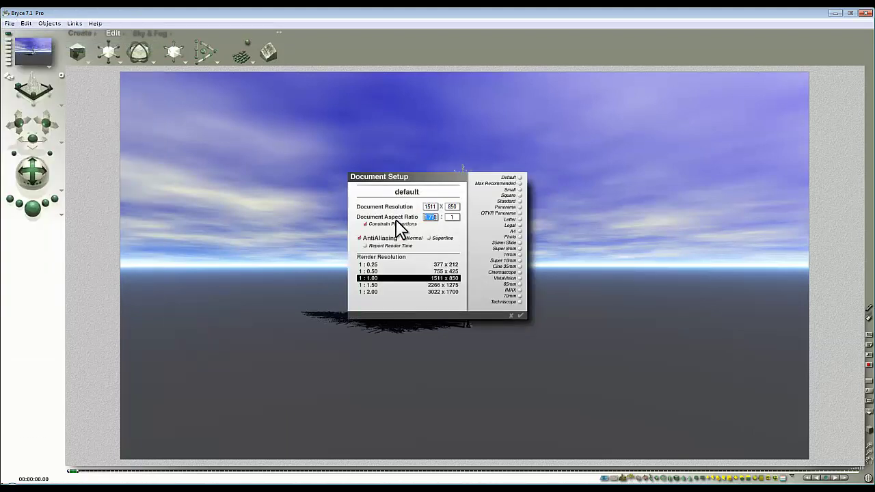
{"action": "left_click", "coordinate": [520, 315]}
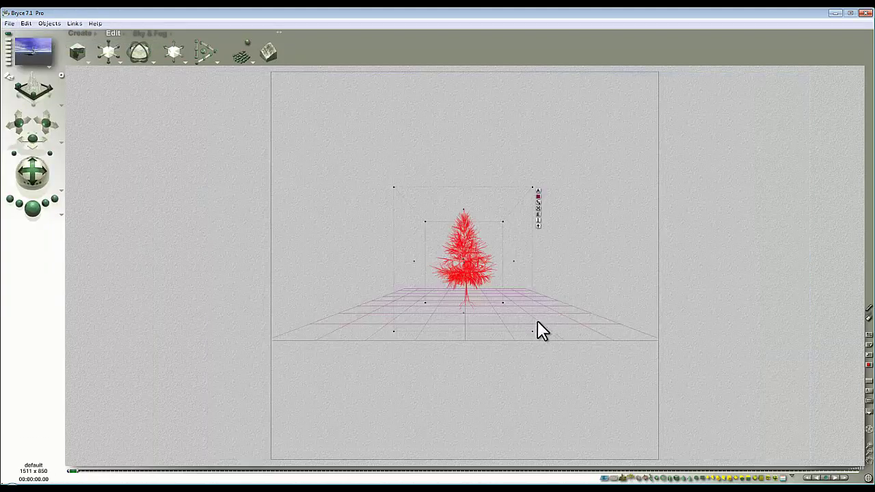
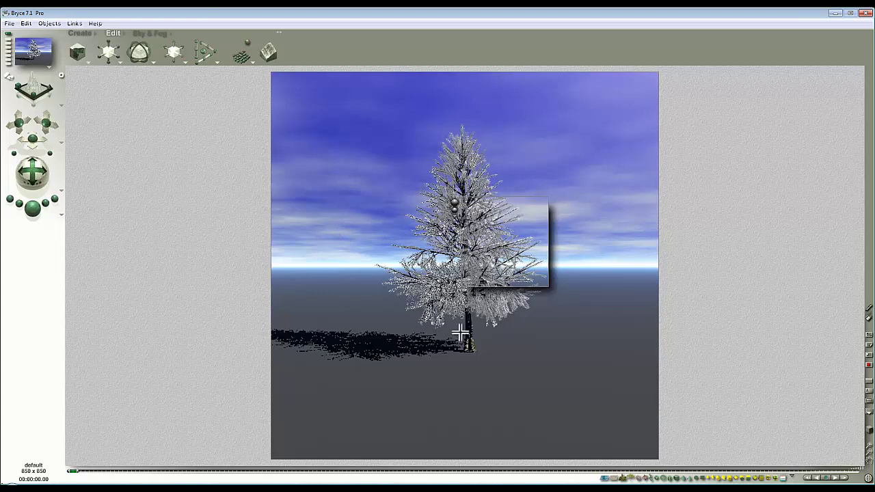
- Re-render only the area around the tree's lower outer branches to check the foliage
{"action": "left_click_drag", "start_coordinate": [463, 335], "coordinate": [373, 264]}
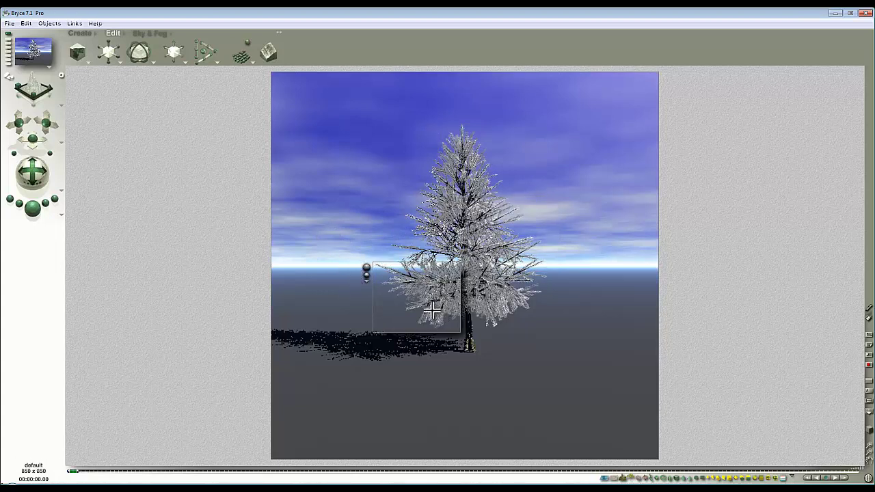
{"action": "left_click", "coordinate": [517, 259]}
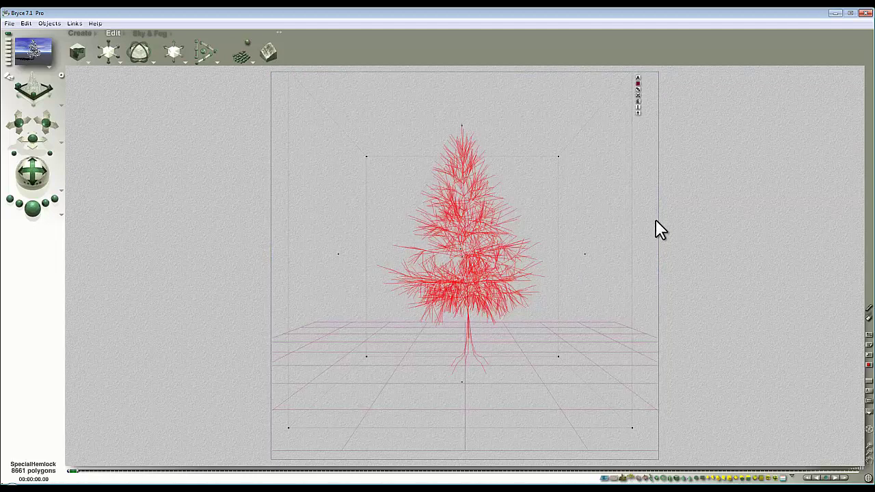
{"action": "left_click", "coordinate": [645, 270]}
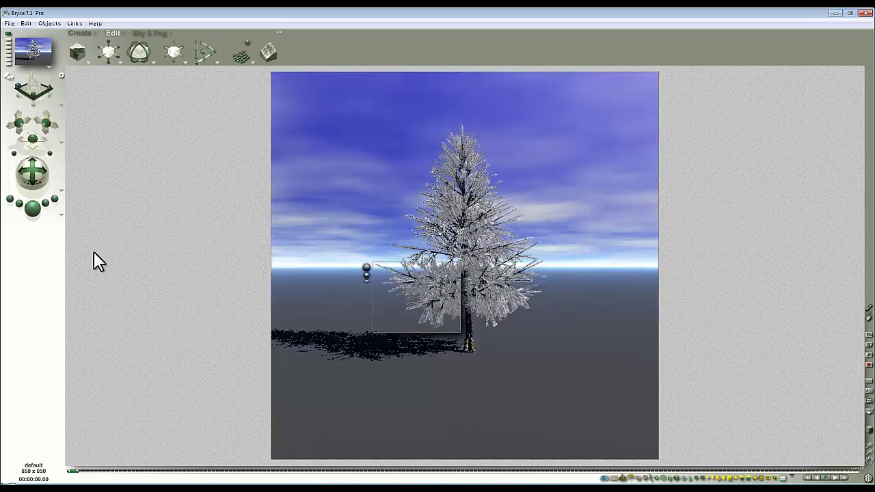
- Enable Boost Light in the render options
{"action": "left_click", "coordinate": [62, 219]}
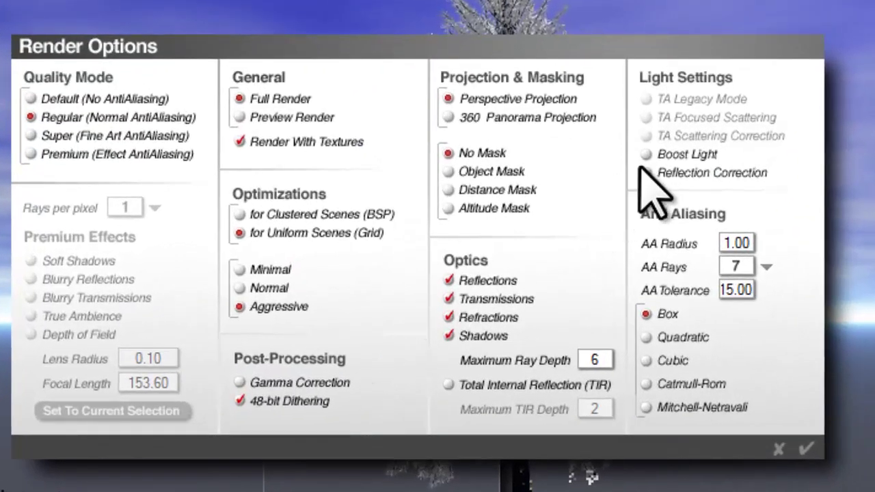
{"action": "left_click", "coordinate": [647, 155]}
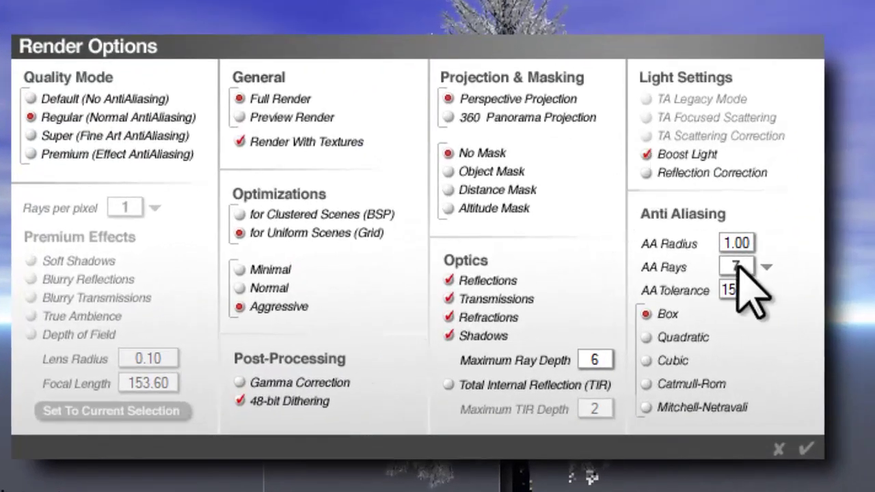
{"action": "left_click", "coordinate": [806, 448]}
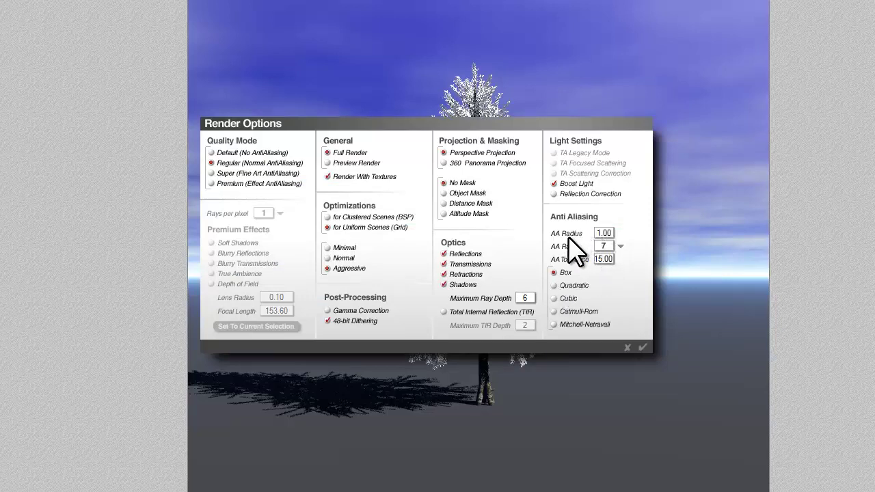
- Set the anti-aliasing radius to 2 in the render options
{"action": "left_click", "coordinate": [604, 233]}
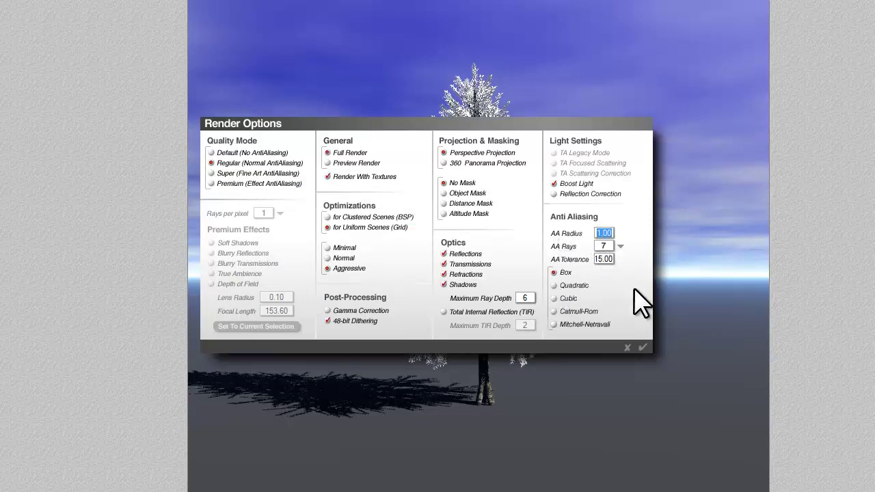
{"action": "type", "text": "2"}
{"action": "left_click", "coordinate": [643, 347]}
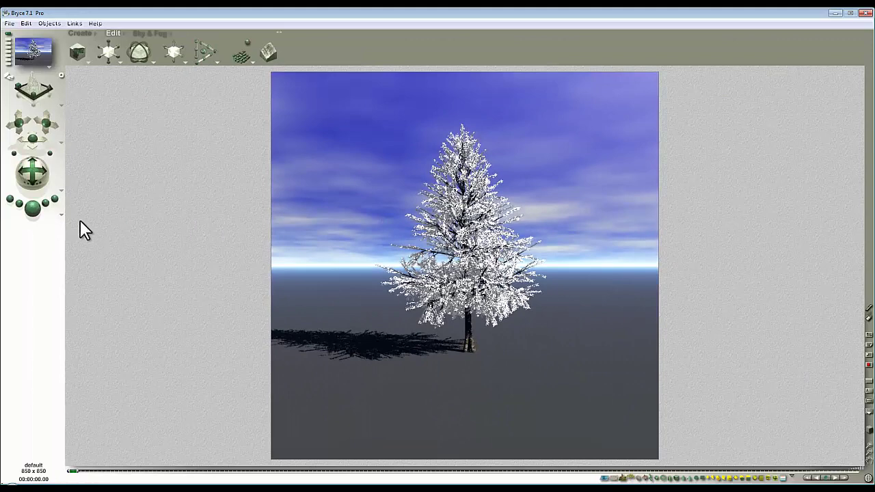
- Set the render quality to Premium (Effect AntiAliasing) with 16 rays per pixel and re-render the scene
{"action": "left_click", "coordinate": [61, 215]}
{"action": "left_click", "coordinate": [89, 269]}
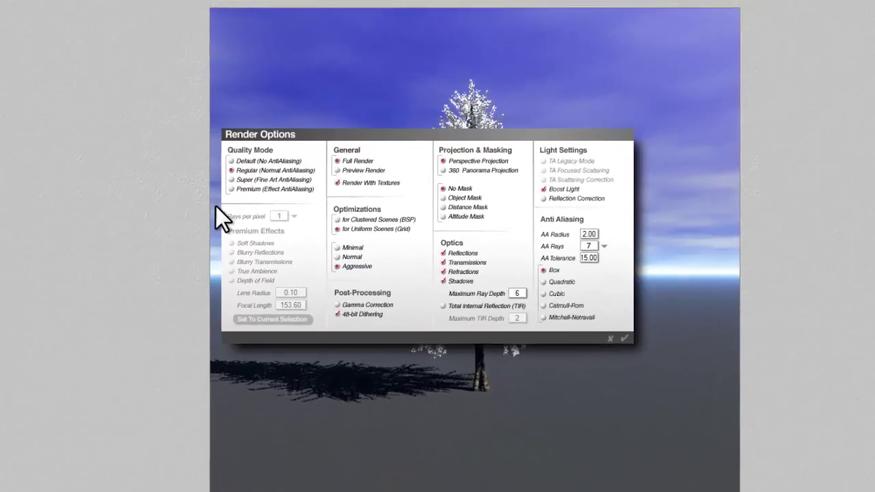
{"action": "left_click", "coordinate": [232, 189]}
{"action": "left_click", "coordinate": [294, 216]}
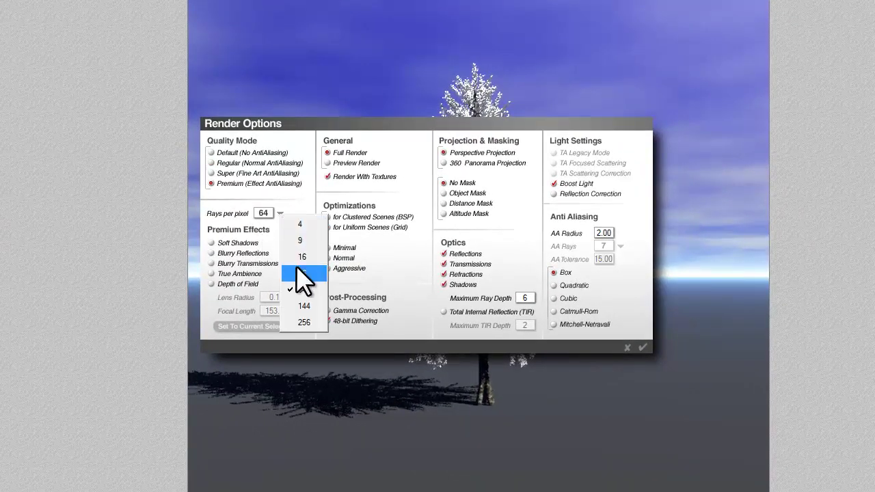
{"action": "left_click", "coordinate": [302, 257]}
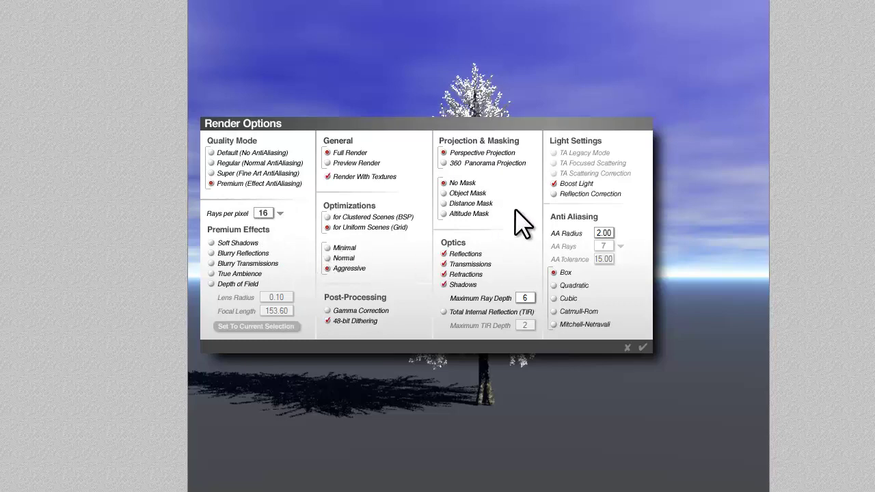
{"action": "left_click", "coordinate": [644, 350]}
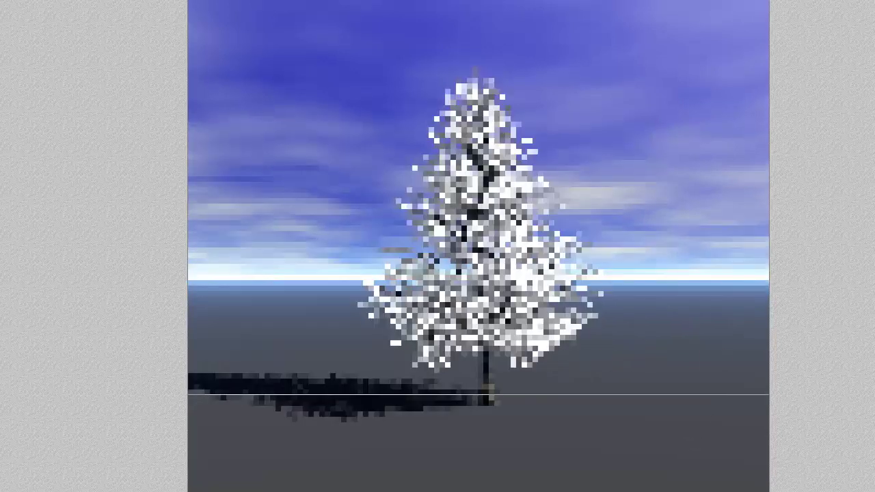